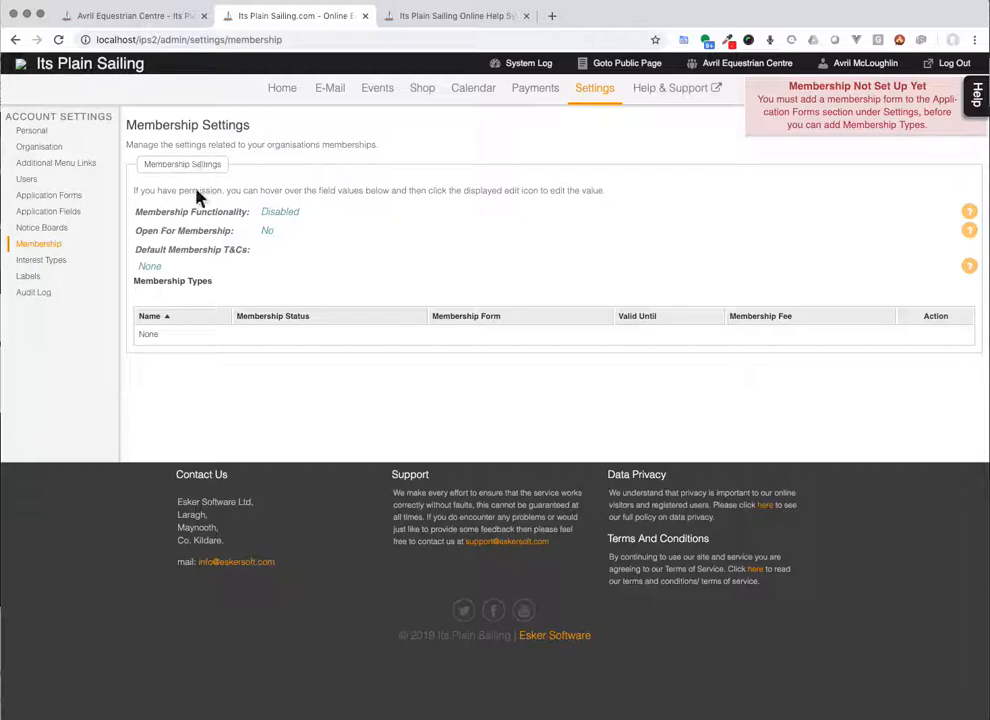
Step: Open the Application Forms settings page from the Account Settings sidebar
{"action": "left_click", "coordinate": [60, 199]}
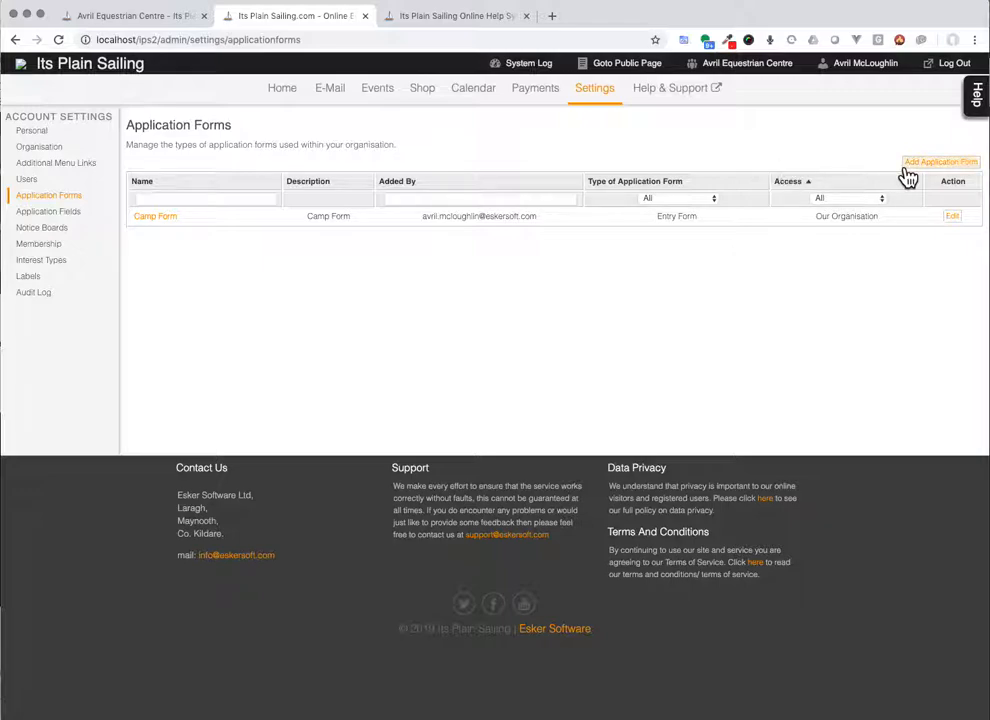
Step: Add a Membership Form type application named 'Standard Membership Form', with the same text as description
{"action": "left_click", "coordinate": [935, 163]}
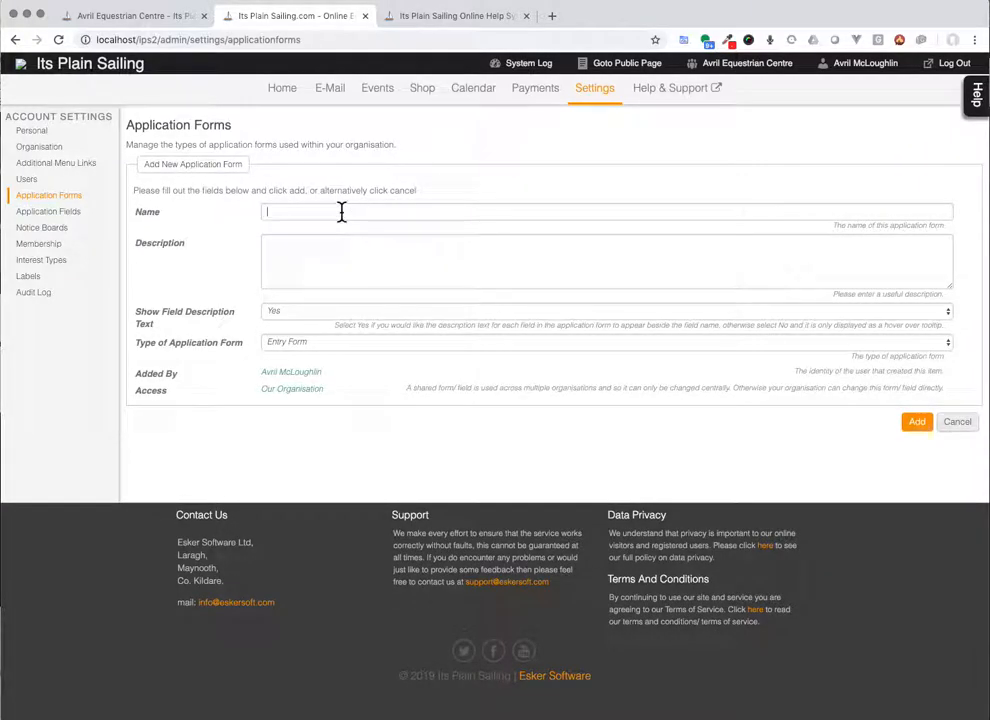
{"action": "type", "text": "Standard Membership Form"}
{"action": "key", "text": "super+a"}
{"action": "key", "text": "super+c"}
{"action": "key", "text": "Tab"}
{"action": "key", "text": "super+v"}
{"action": "left_click", "coordinate": [288, 342]}
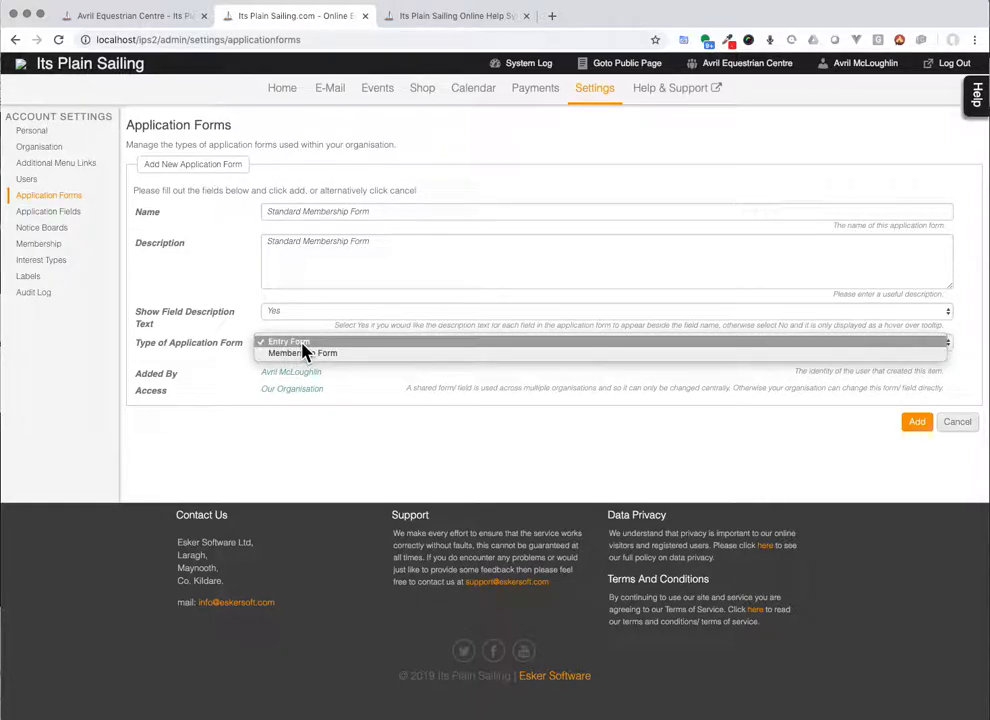
{"action": "left_click", "coordinate": [303, 354]}
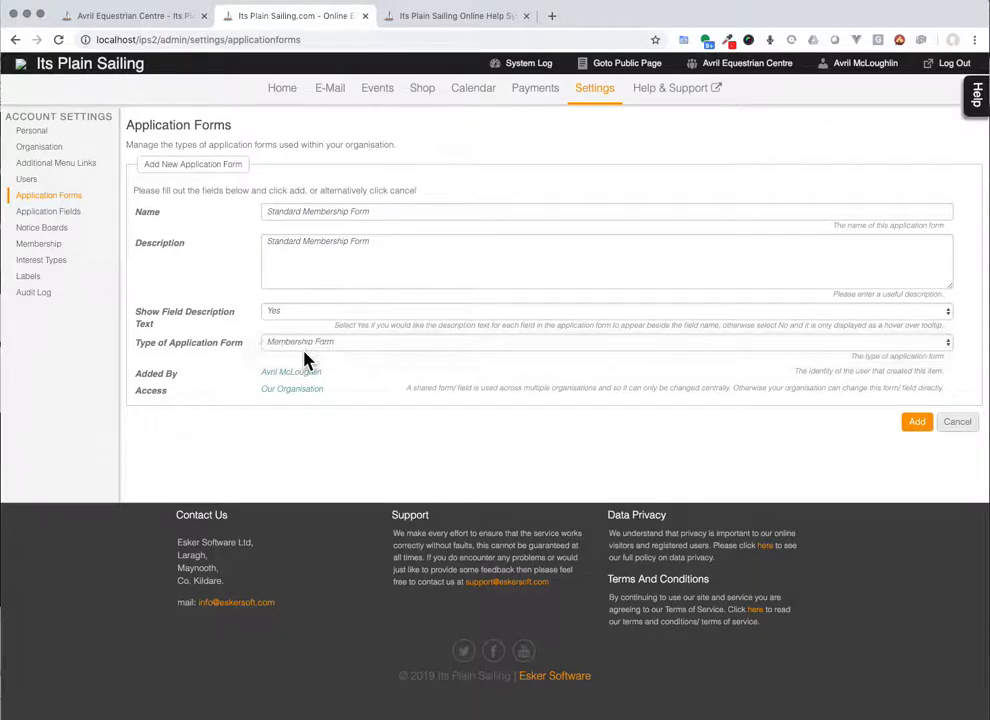
{"action": "left_click", "coordinate": [914, 423]}
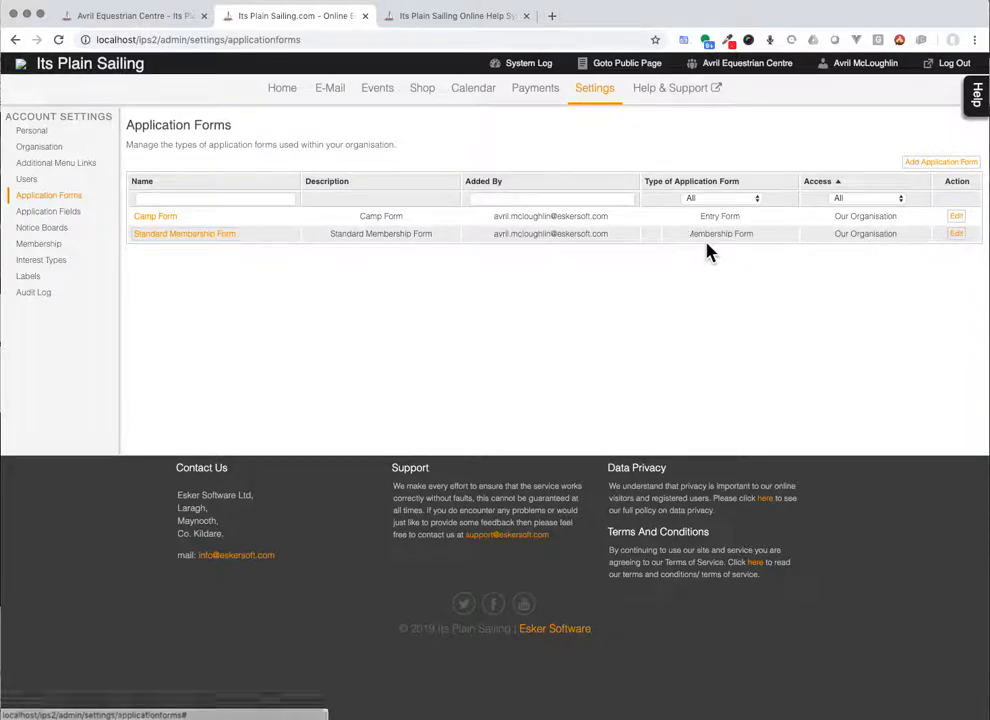
{"action": "left_click", "coordinate": [192, 235]}
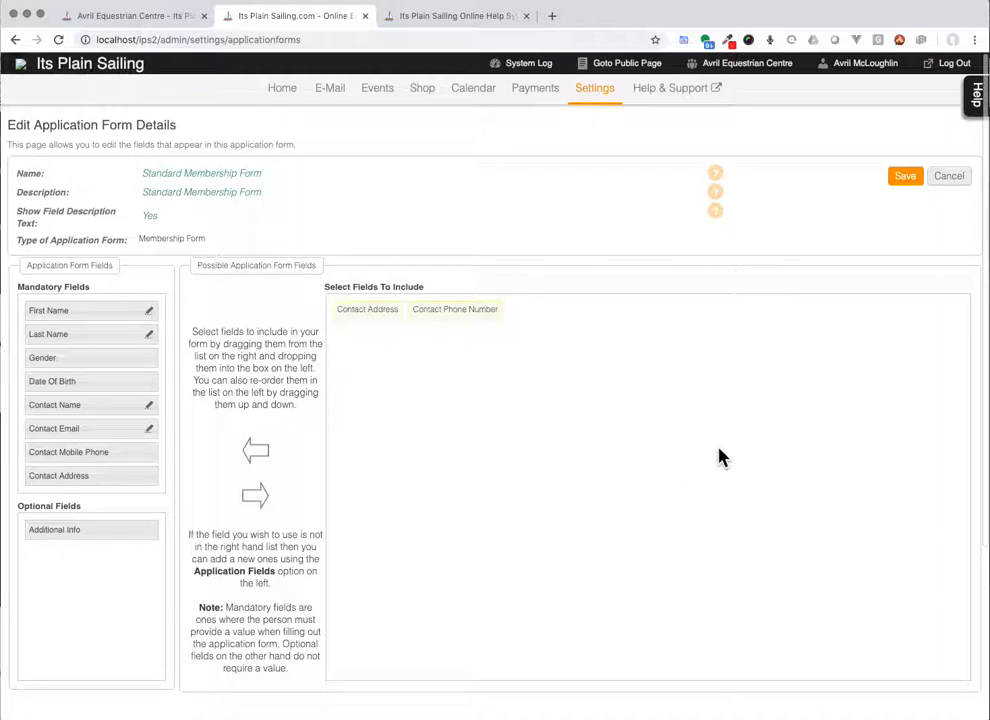
{"action": "left_click", "coordinate": [948, 180]}
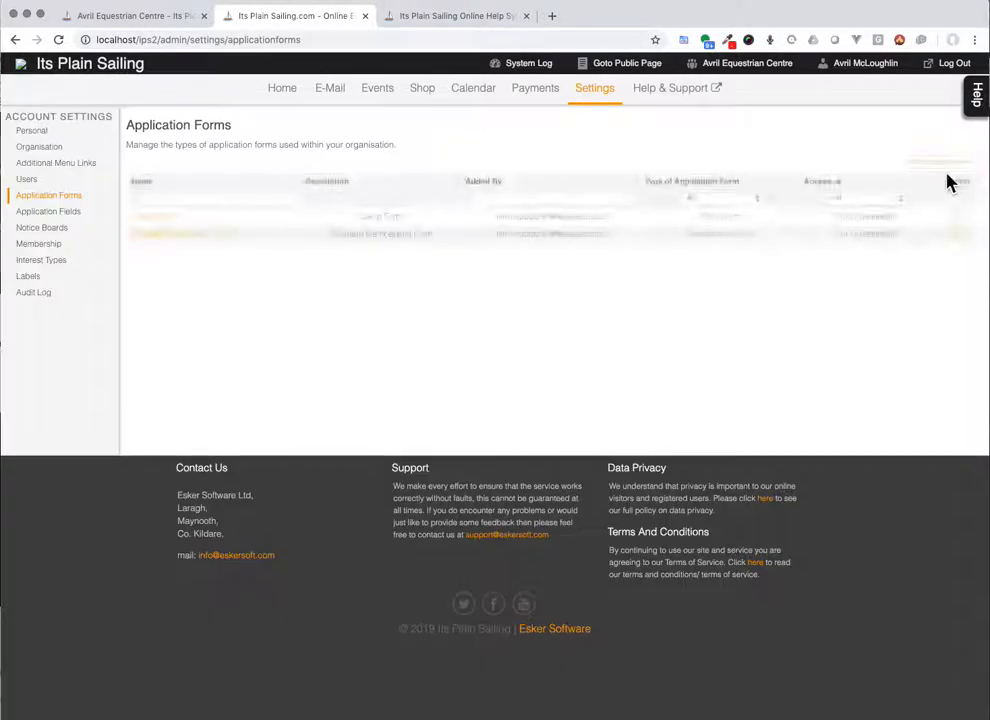
Step: Create membership type 'Full Membership' described as 'Select this option to join our club as a full member.'
{"action": "left_click", "coordinate": [47, 245]}
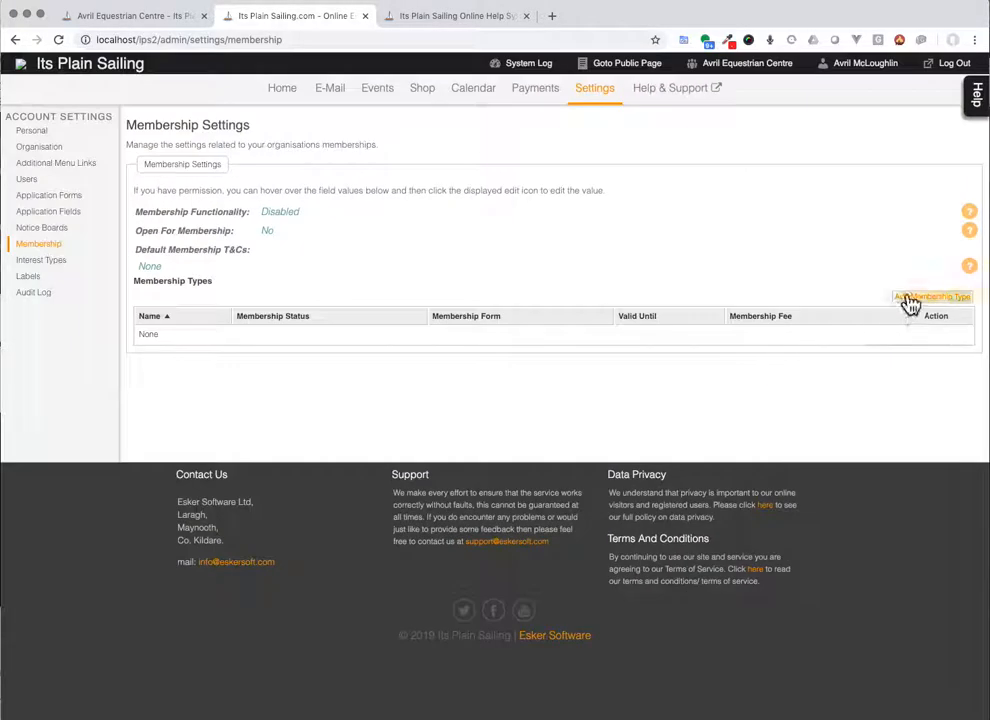
{"action": "left_click", "coordinate": [910, 300]}
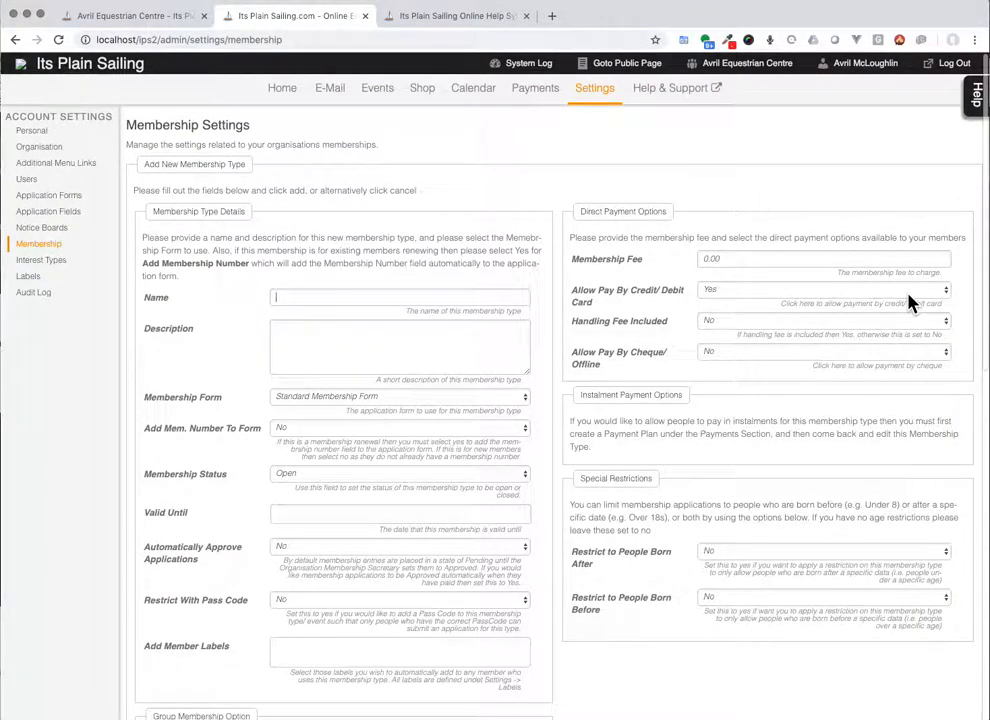
{"action": "scroll", "coordinate": [194, 340], "scroll_direction": "down", "scroll_amount": 3}
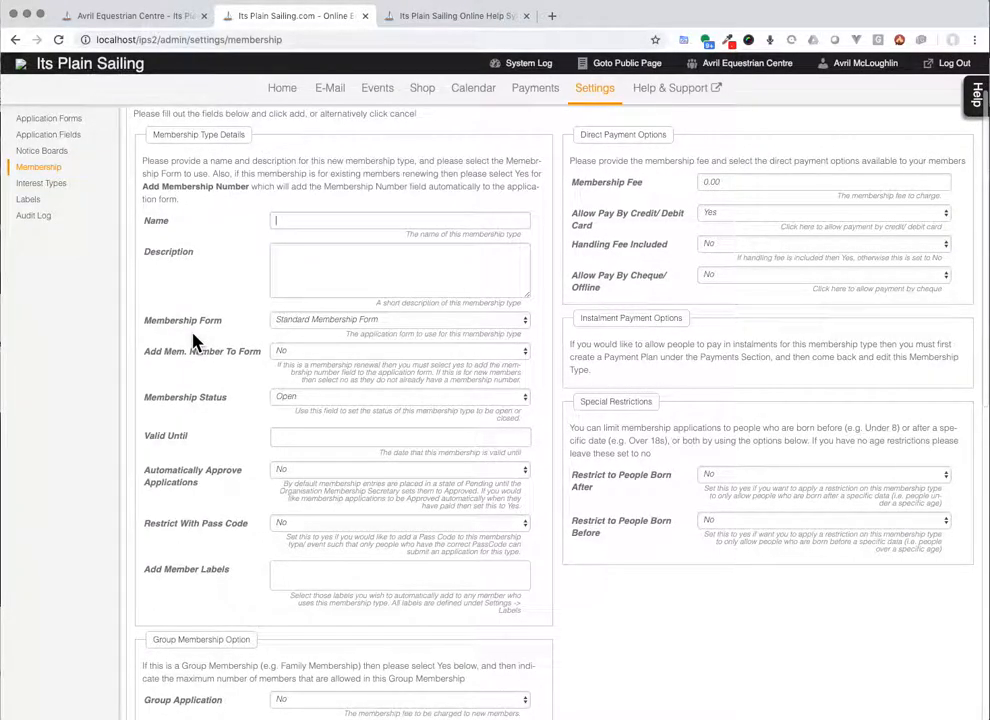
{"action": "type", "text": "Full Membership"}
{"action": "type", "text": "Select this option to"}
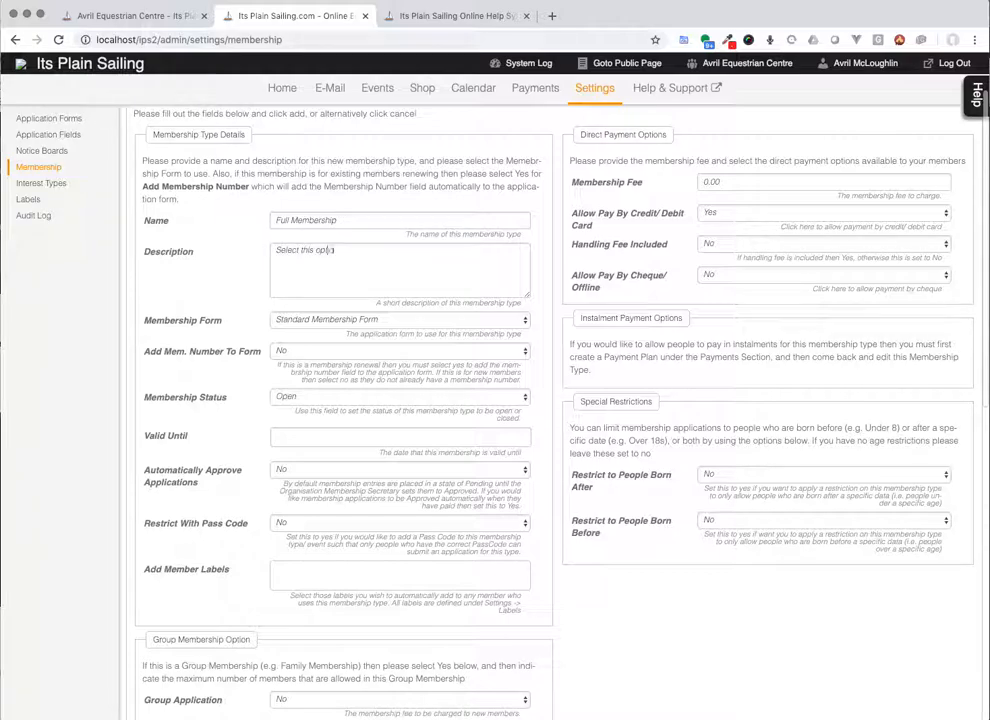
{"action": "type", "text": " join our club as a full member."}
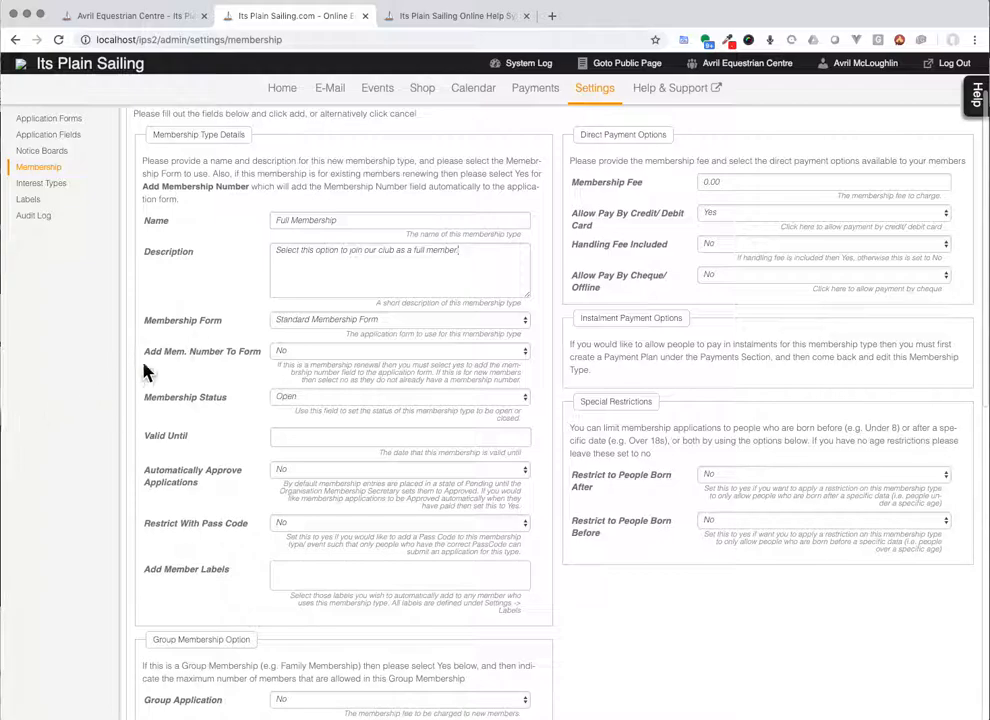
{"action": "left_click", "coordinate": [347, 320]}
Step: Choose Standard Membership Form and keep Membership Status Open
{"action": "left_click", "coordinate": [347, 320]}
{"action": "mouse_move", "coordinate": [362, 364]}
{"action": "left_click", "coordinate": [338, 401]}
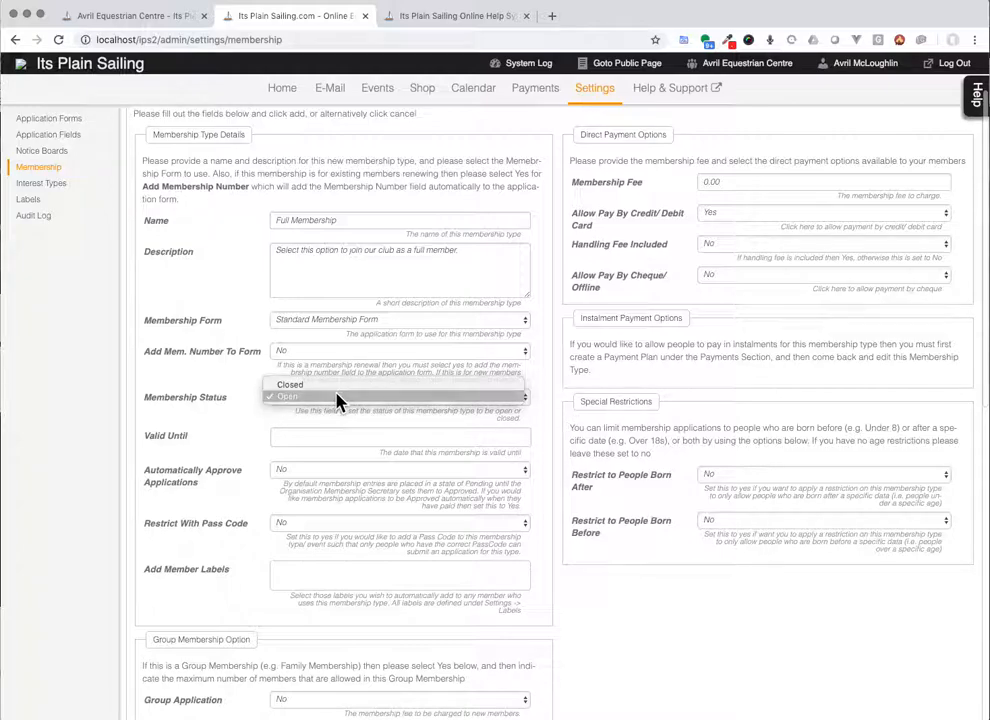
{"action": "left_click", "coordinate": [338, 398]}
{"action": "left_click", "coordinate": [338, 401]}
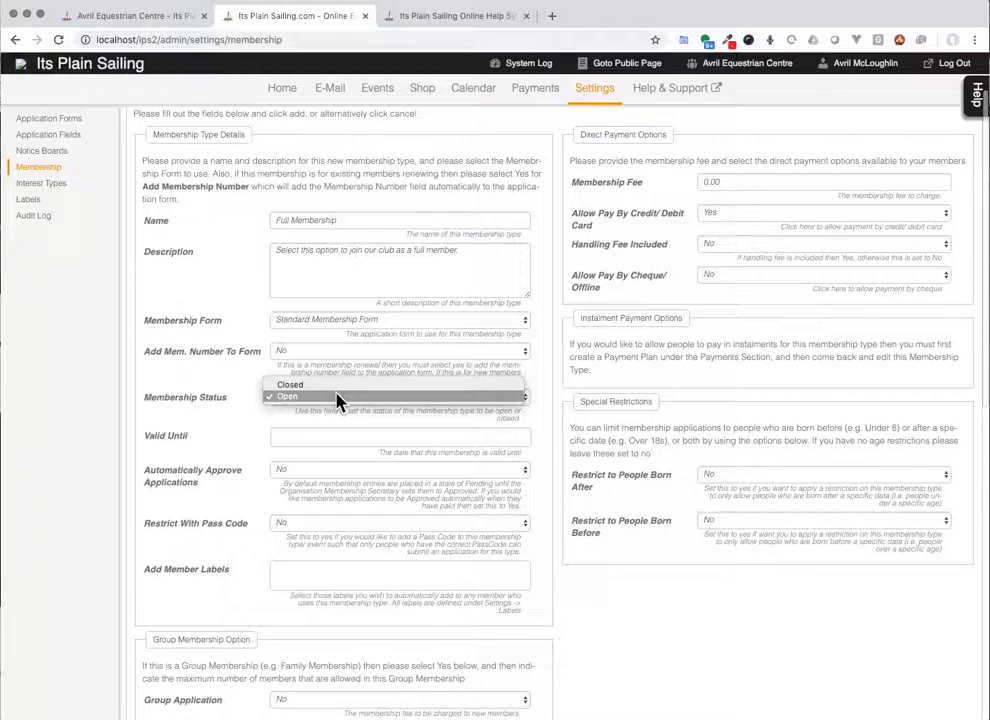
{"action": "left_click", "coordinate": [196, 430]}
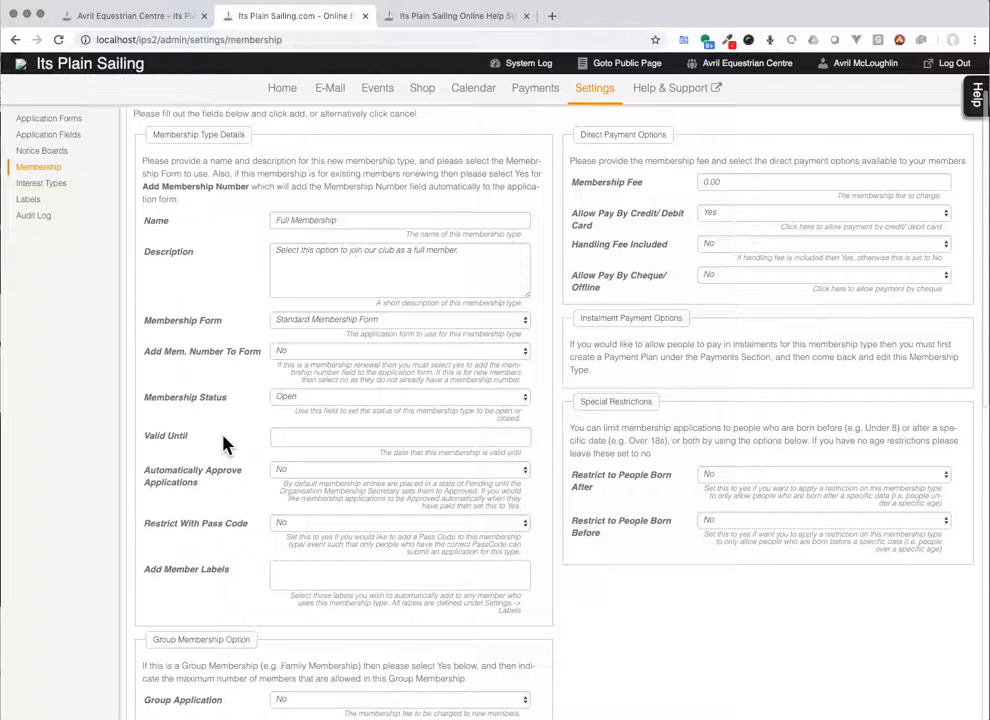
{"action": "left_click", "coordinate": [299, 432]}
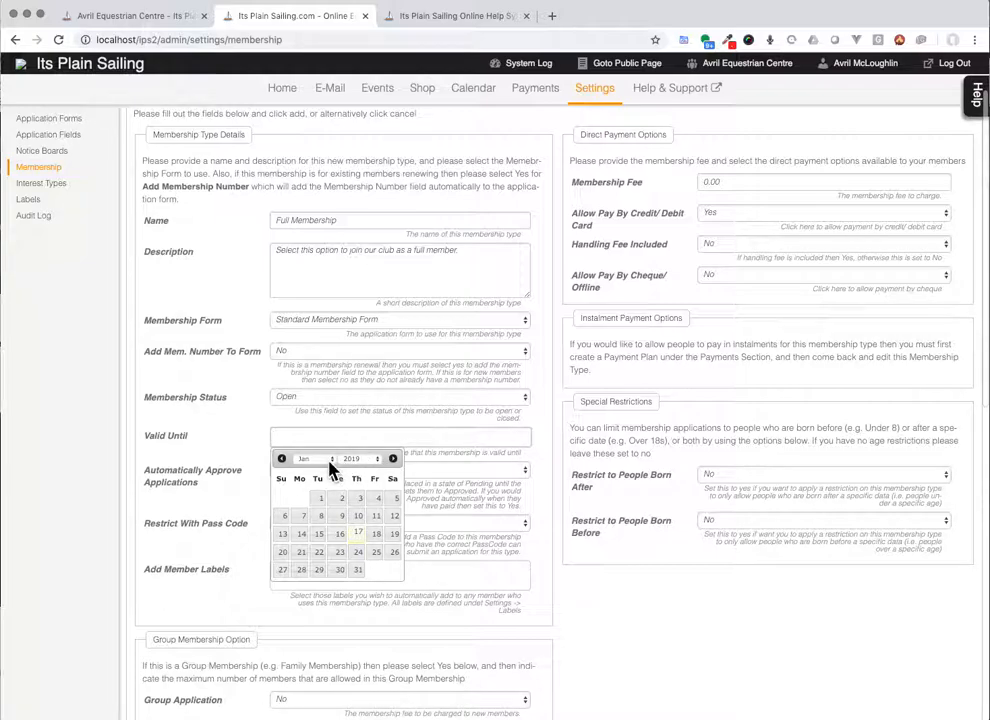
{"action": "left_click", "coordinate": [318, 459]}
{"action": "left_click", "coordinate": [320, 555]}
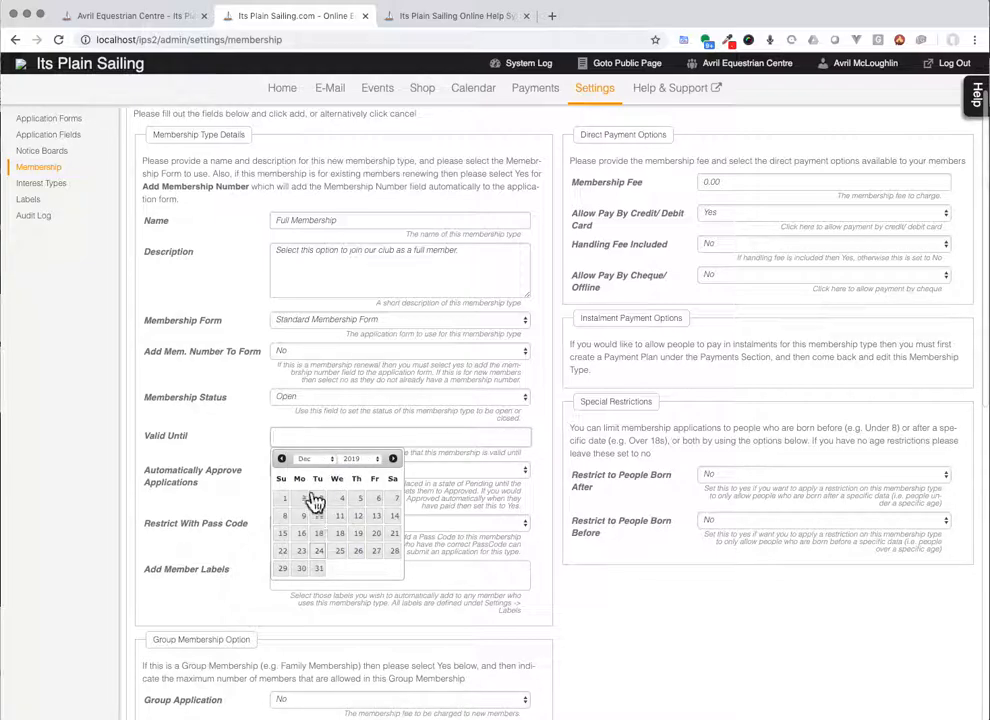
{"action": "left_click", "coordinate": [318, 569]}
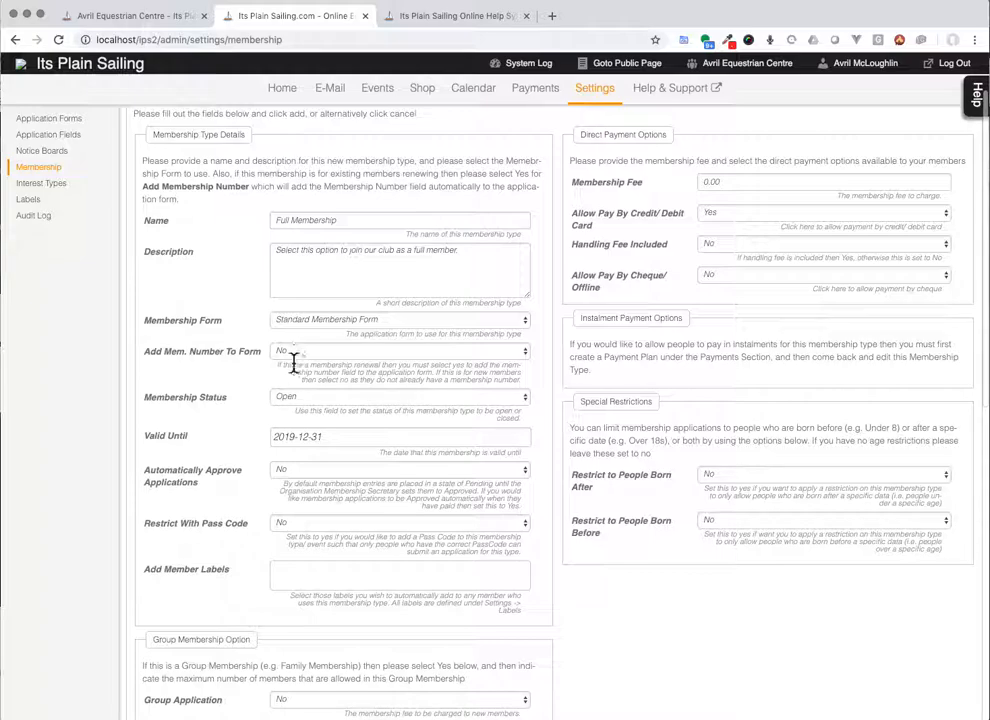
{"action": "left_click", "coordinate": [342, 436]}
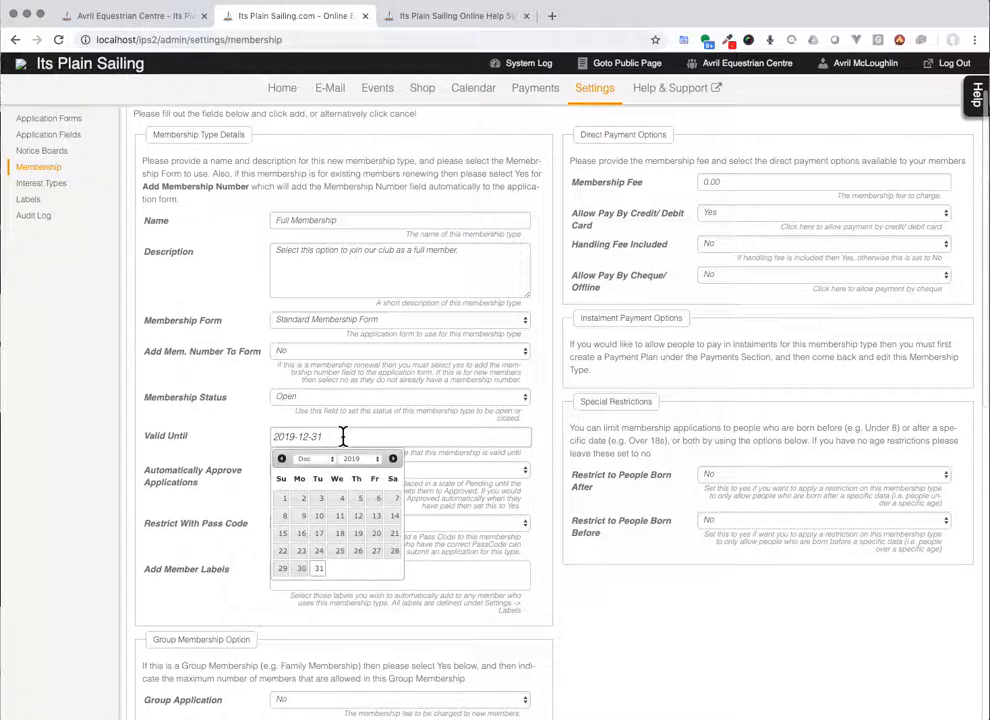
{"action": "left_click", "coordinate": [195, 449]}
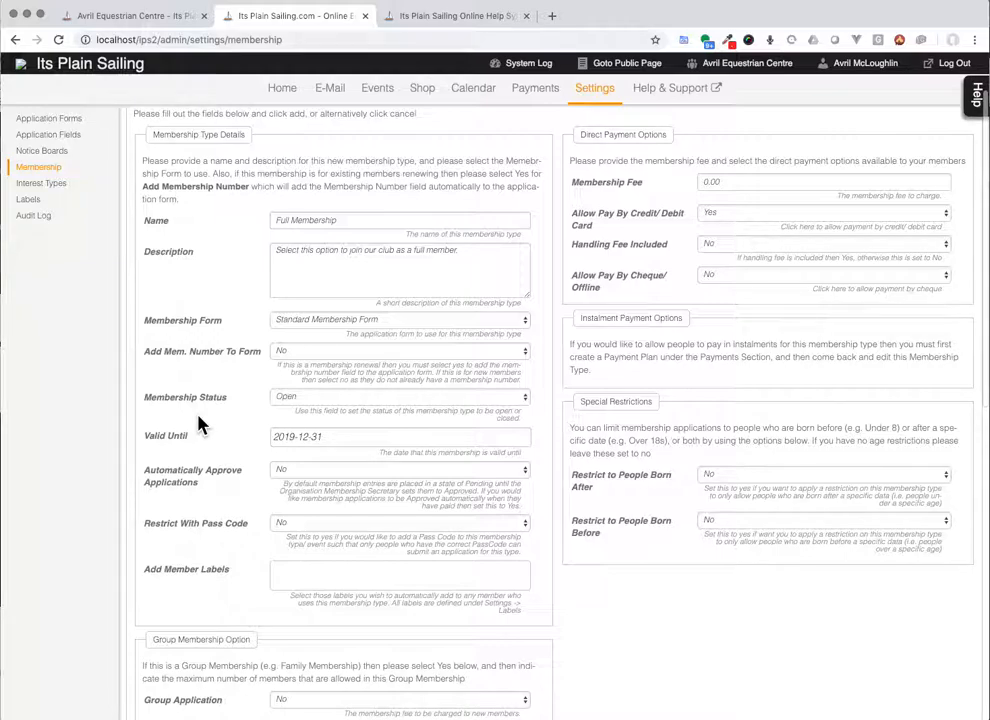
Step: Set Restrict With Pass Code to Yes for Full Membership
{"action": "scroll", "coordinate": [198, 425], "scroll_direction": "down", "scroll_amount": 3}
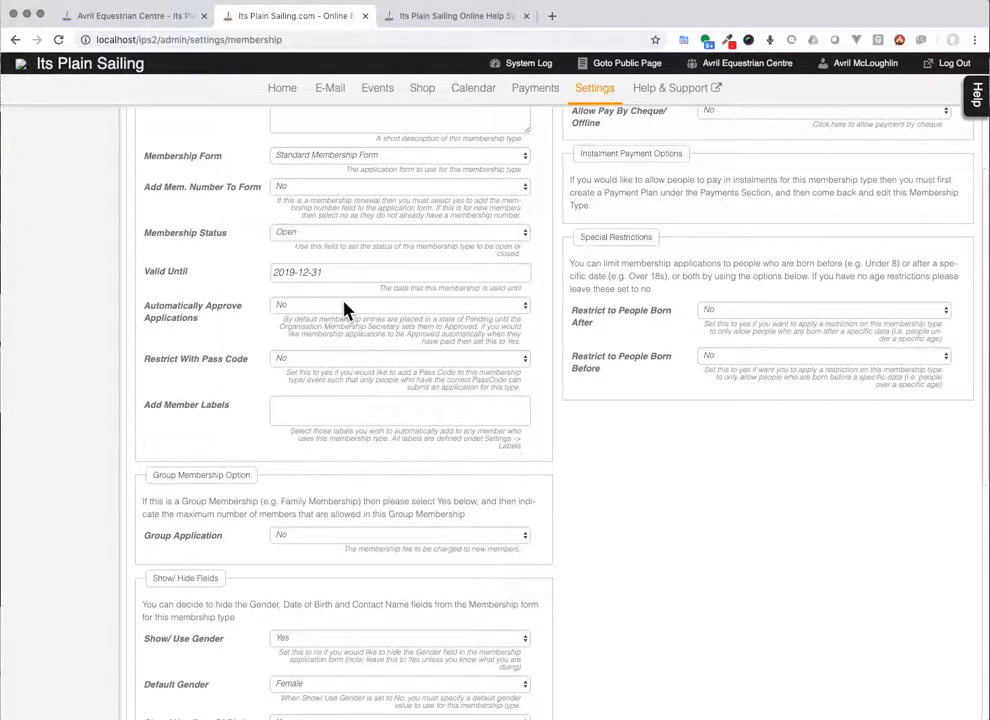
{"action": "mouse_move", "coordinate": [343, 304]}
{"action": "left_click", "coordinate": [362, 363]}
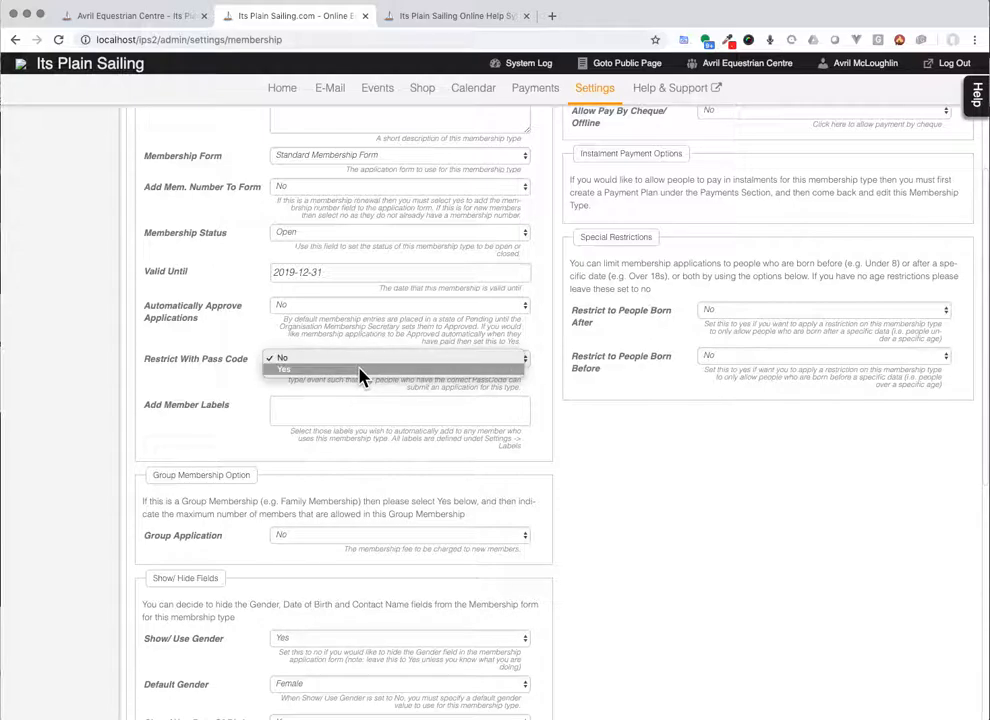
{"action": "left_click", "coordinate": [360, 371]}
{"action": "left_click", "coordinate": [328, 401]}
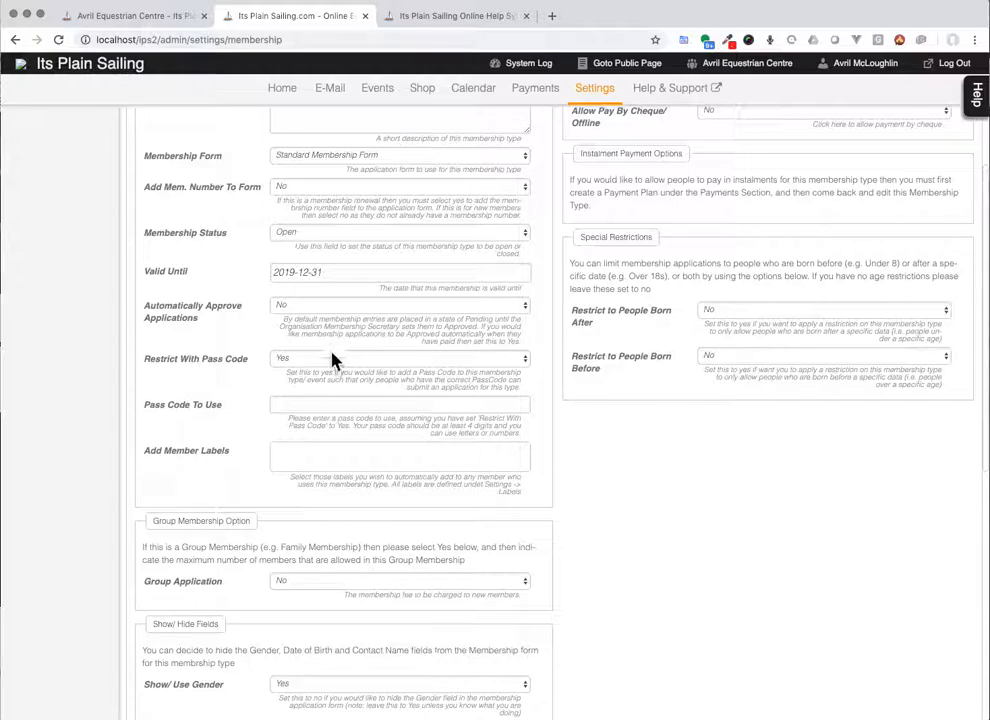
{"action": "type", "text": "1234"}
{"action": "key", "text": "BackSpace"}
{"action": "key", "text": "BackSpace"}
{"action": "key", "text": "BackSpace"}
{"action": "key", "text": "BackSpace"}
{"action": "left_click", "coordinate": [334, 453]}
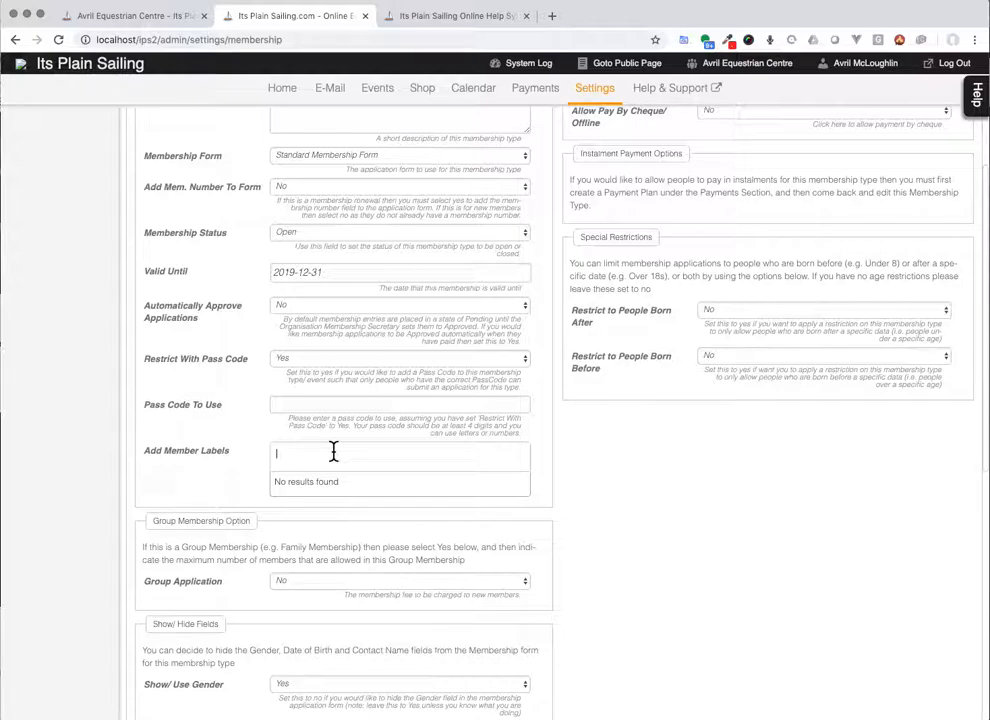
{"action": "left_click", "coordinate": [725, 530]}
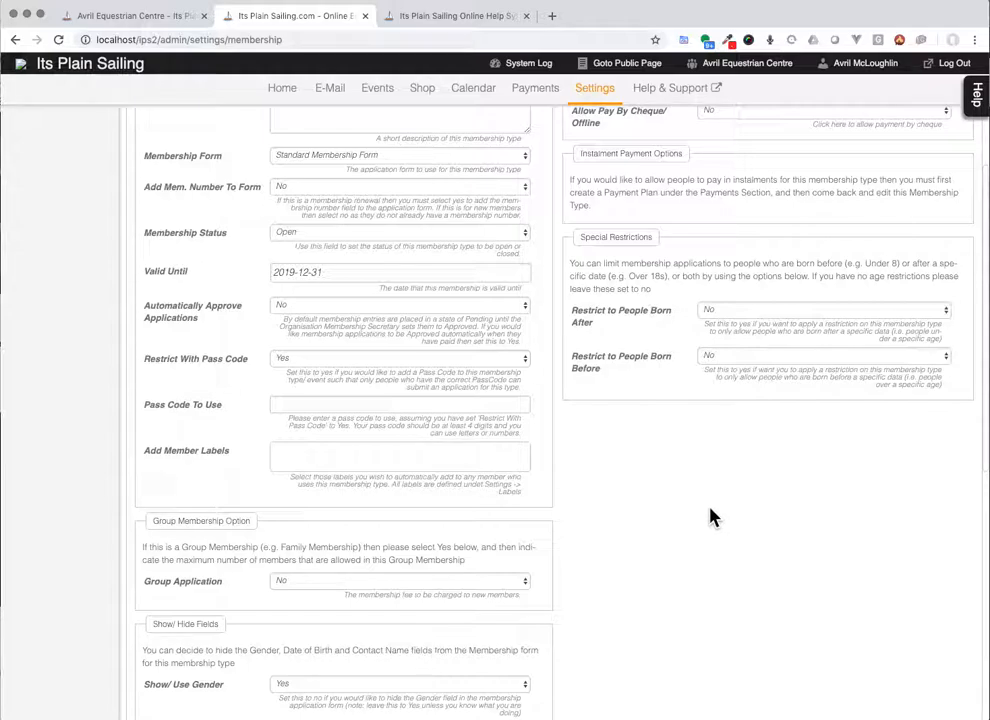
Step: Set Group Application to Yes under Group Membership Option
{"action": "scroll", "coordinate": [710, 516], "scroll_direction": "up", "scroll_amount": 3}
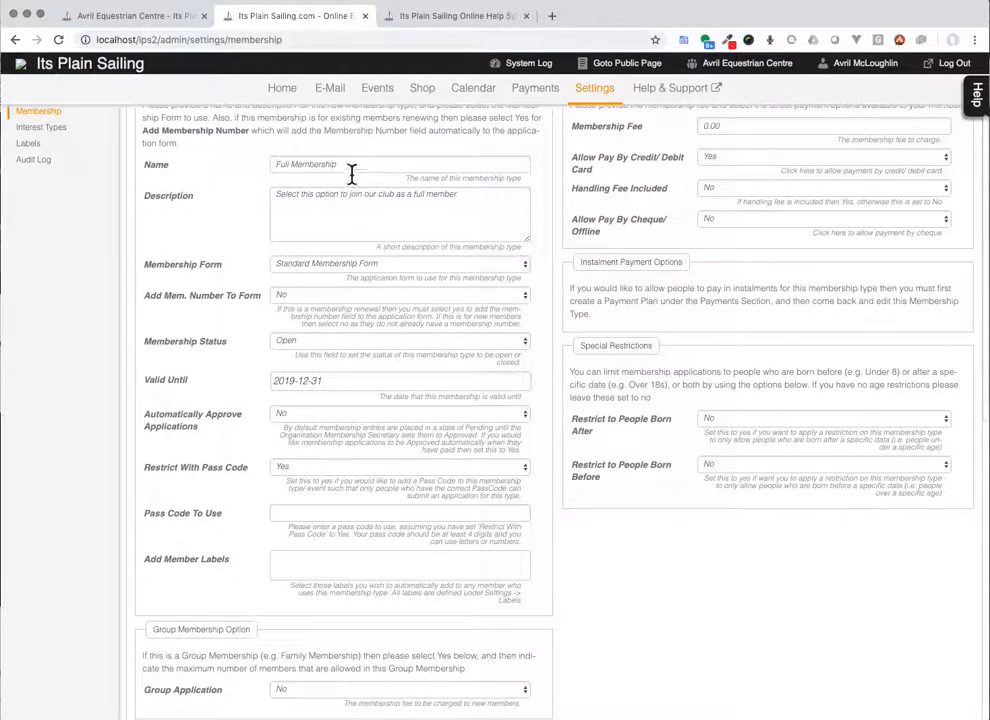
{"action": "left_click_drag", "start_coordinate": [330, 167], "coordinate": [276, 168]}
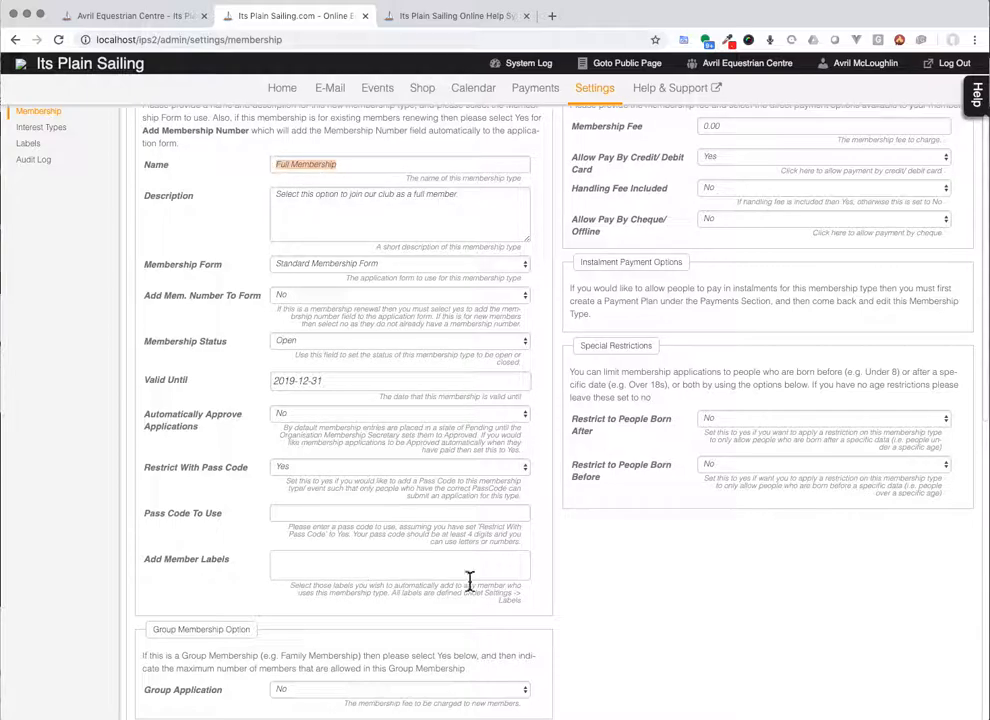
{"action": "scroll", "coordinate": [673, 620], "scroll_direction": "up", "scroll_amount": 1}
{"action": "scroll", "coordinate": [673, 620], "scroll_direction": "down", "scroll_amount": 5}
{"action": "scroll", "coordinate": [673, 620], "scroll_direction": "down", "scroll_amount": 1}
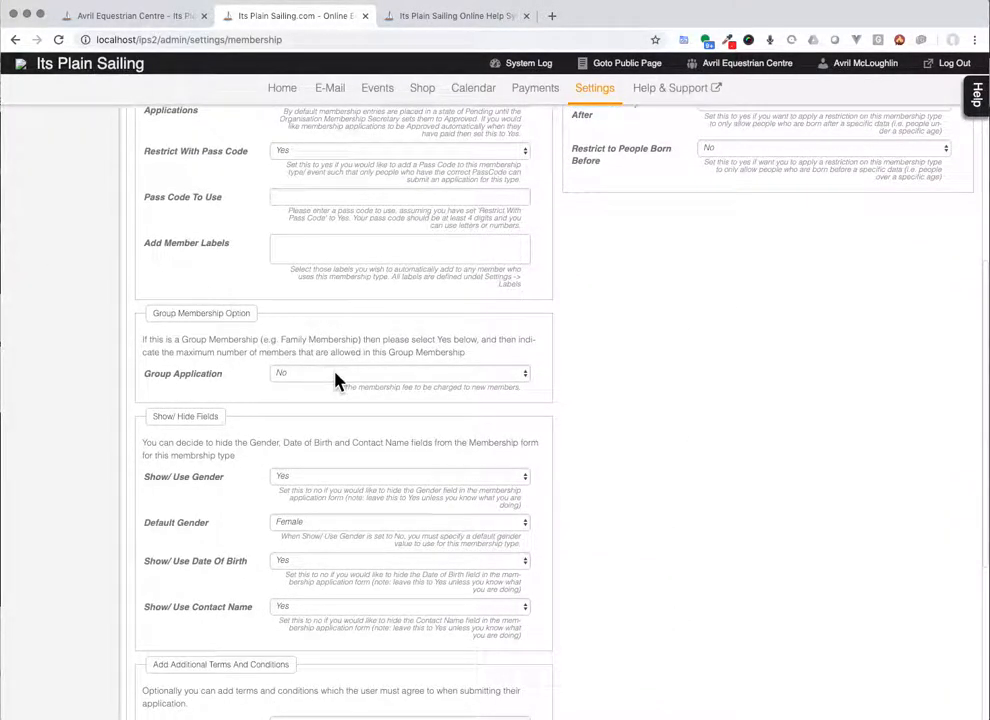
{"action": "scroll", "coordinate": [337, 380], "scroll_direction": "up", "scroll_amount": 8}
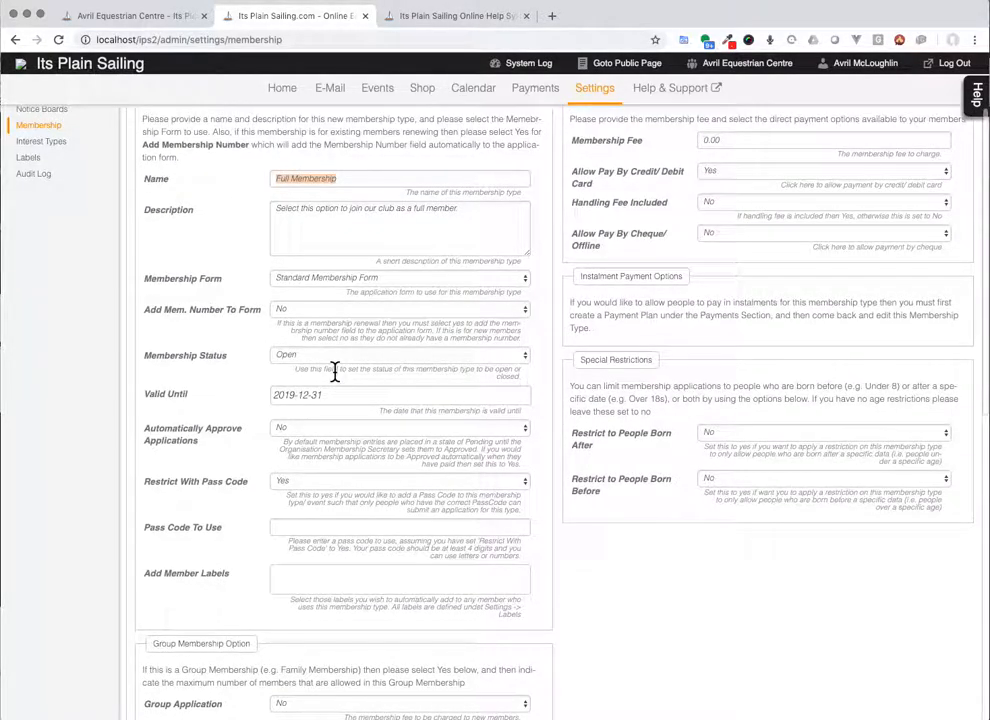
{"action": "scroll", "coordinate": [335, 371], "scroll_direction": "down", "scroll_amount": 7}
{"action": "scroll", "coordinate": [336, 378], "scroll_direction": "down", "scroll_amount": 1}
{"action": "left_click", "coordinate": [336, 380]}
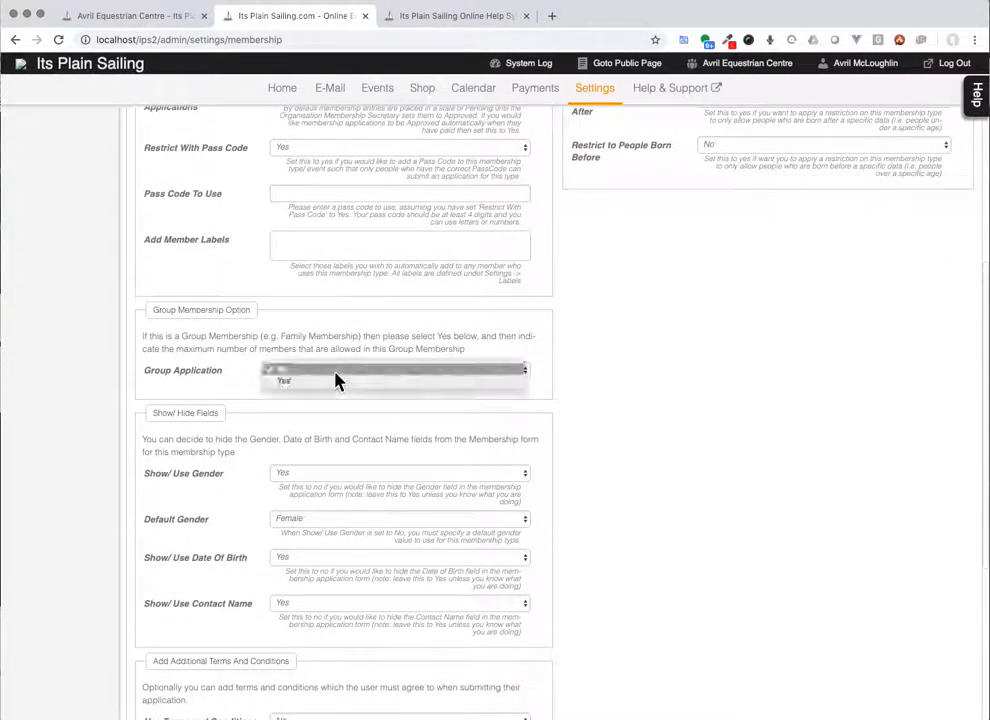
{"action": "left_click", "coordinate": [337, 384]}
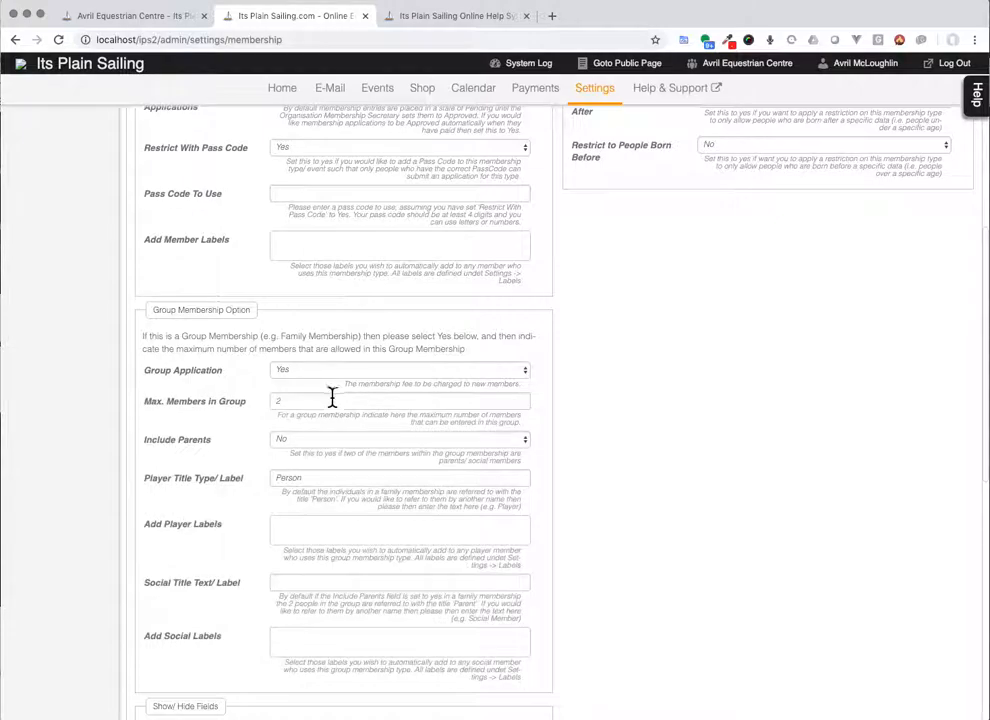
{"action": "scroll", "coordinate": [332, 397], "scroll_direction": "down", "scroll_amount": 1}
{"action": "scroll", "coordinate": [332, 397], "scroll_direction": "down", "scroll_amount": 1}
{"action": "left_click", "coordinate": [331, 252]}
Step: Set Show/Use Gender to No, keeping Female as the default gender
{"action": "left_click", "coordinate": [329, 242]}
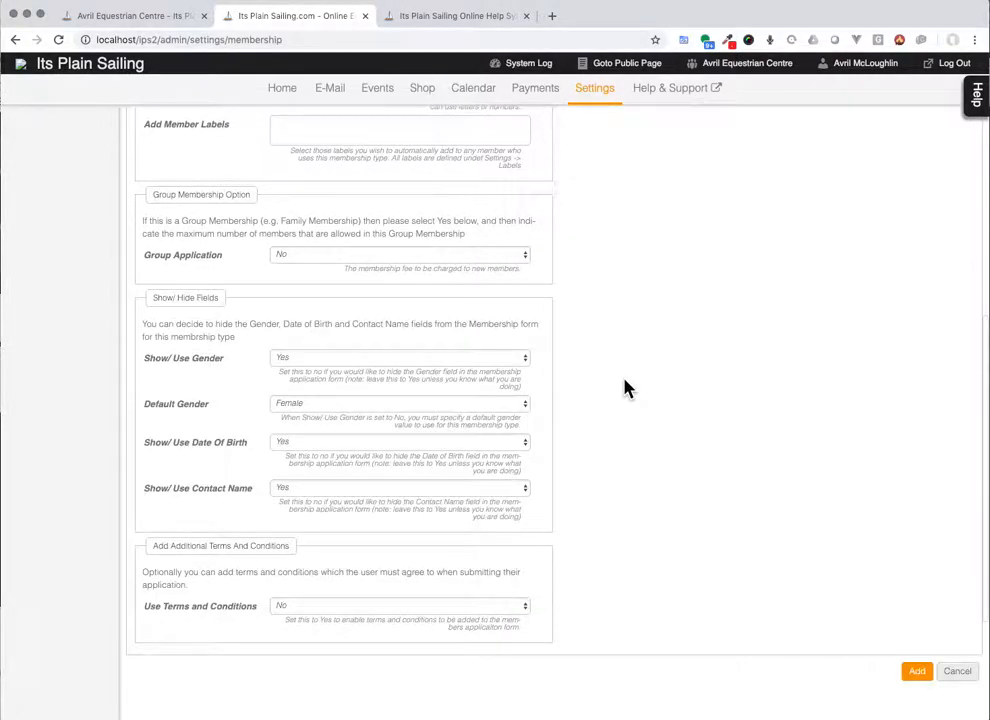
{"action": "scroll", "coordinate": [625, 389], "scroll_direction": "down", "scroll_amount": 2}
{"action": "left_click", "coordinate": [404, 268]}
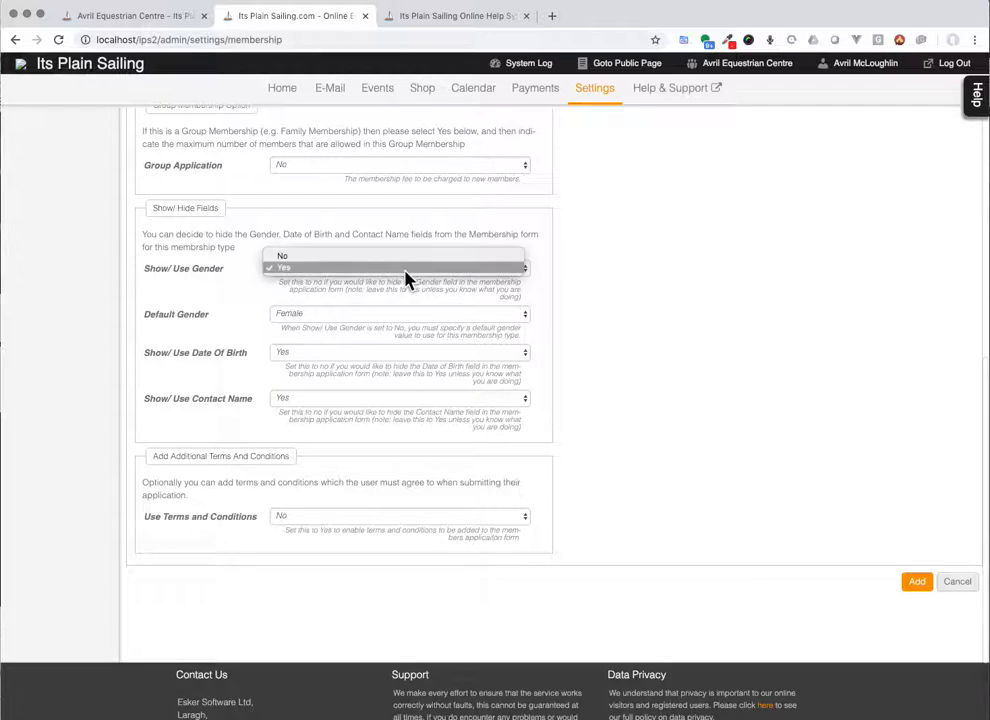
{"action": "left_click", "coordinate": [410, 263]}
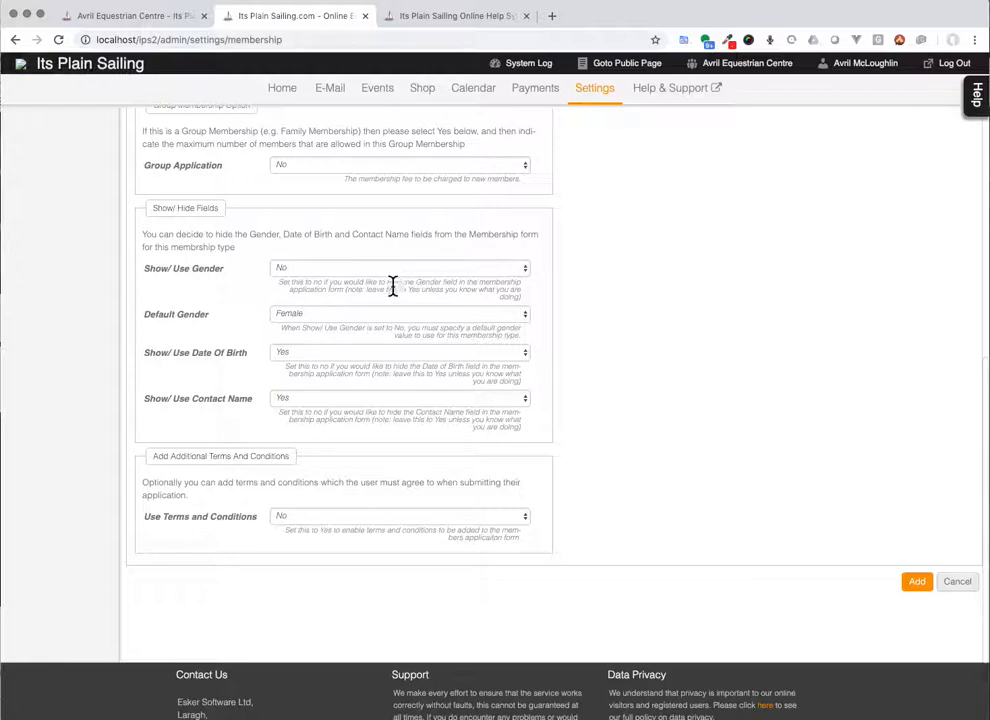
{"action": "left_click", "coordinate": [388, 318]}
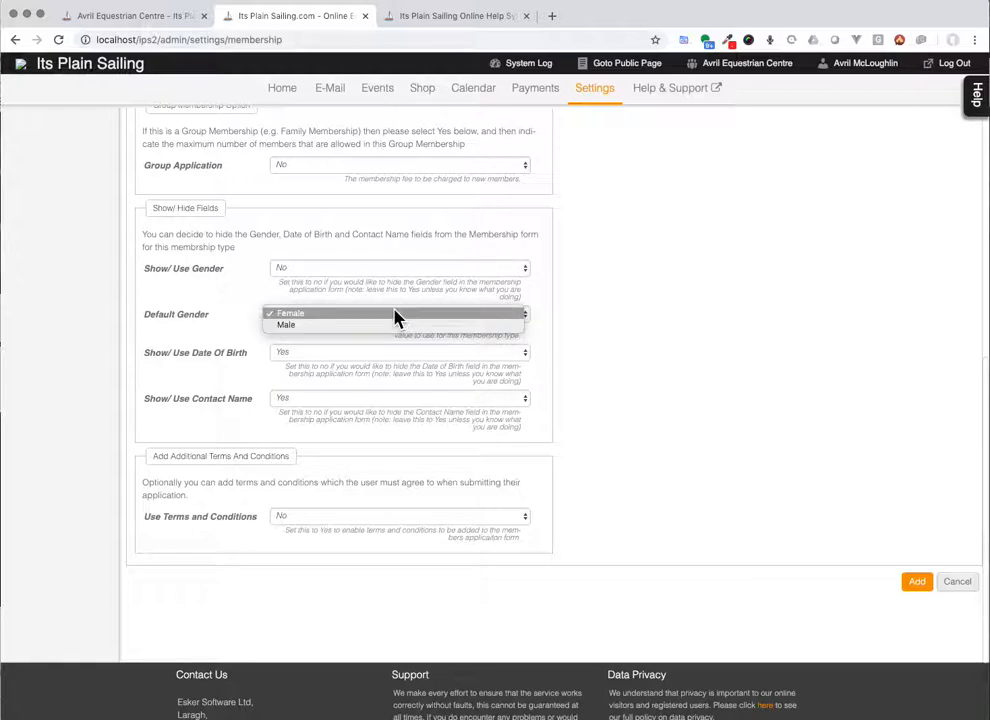
{"action": "left_click", "coordinate": [650, 320]}
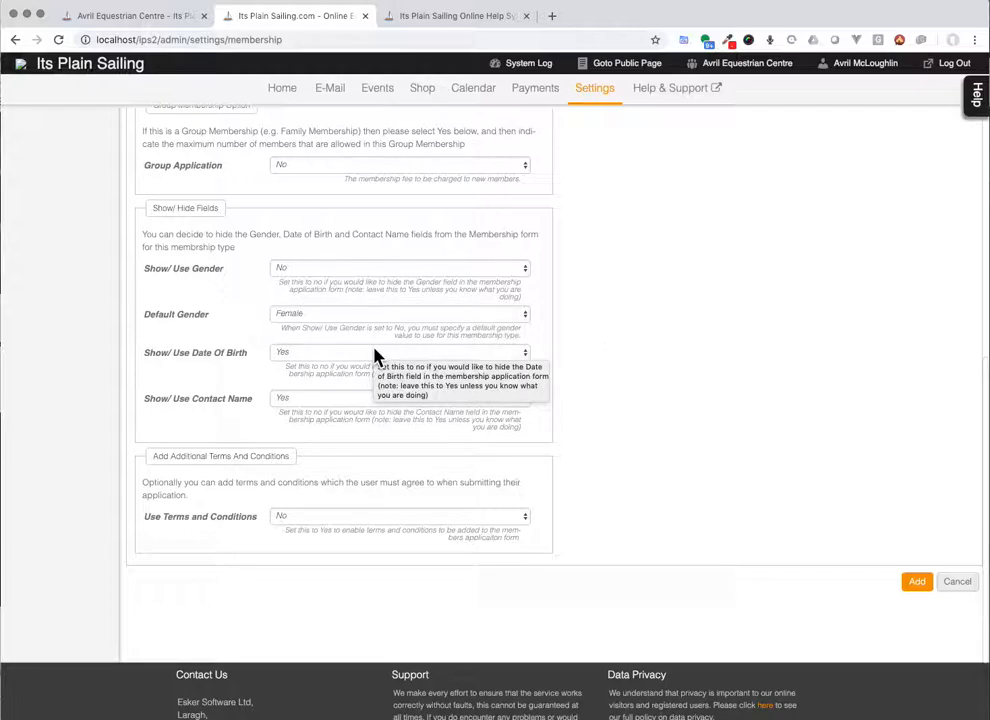
Step: Set Show/Use Date Of Birth and Show/Use Contact Name to No
{"action": "left_click", "coordinate": [376, 356]}
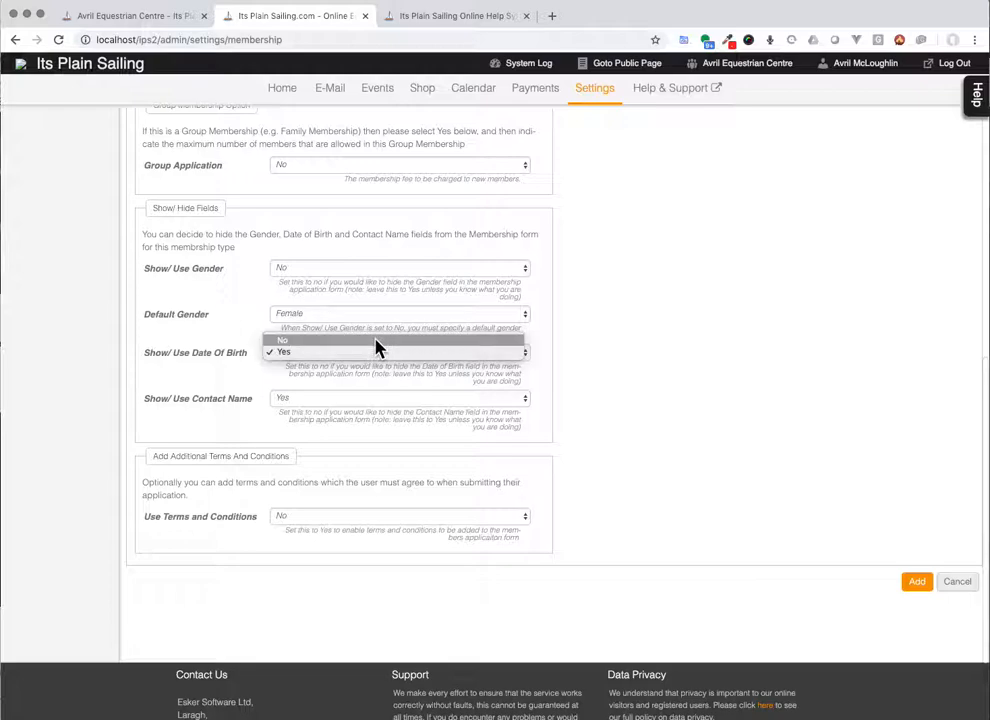
{"action": "left_click", "coordinate": [376, 341]}
{"action": "scroll", "coordinate": [660, 380], "scroll_direction": "down", "scroll_amount": 2}
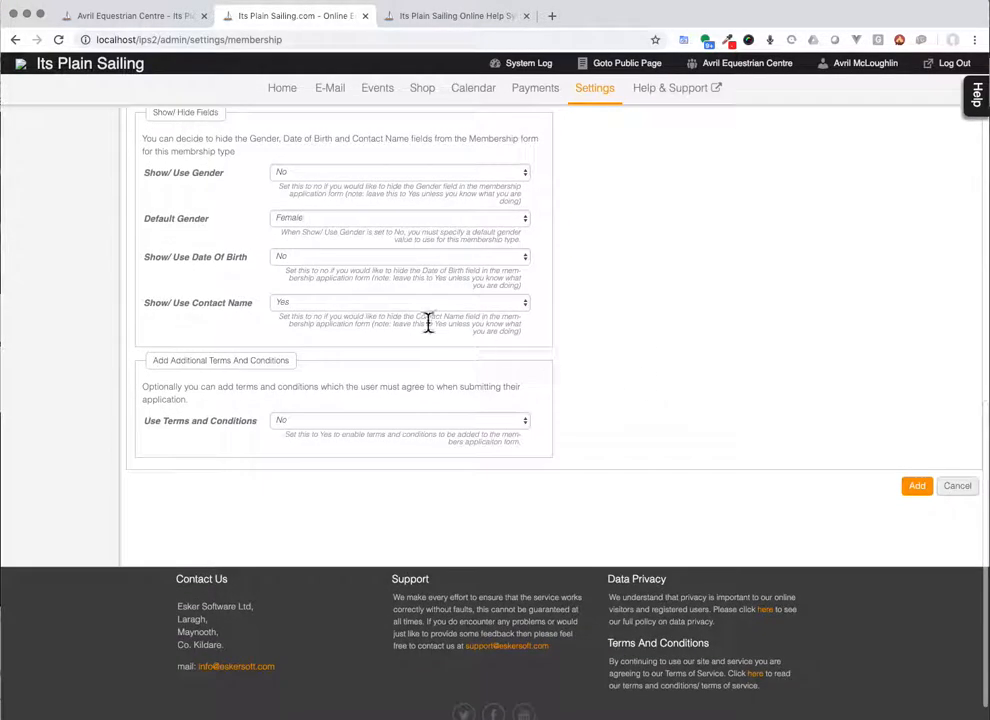
{"action": "left_click", "coordinate": [388, 308]}
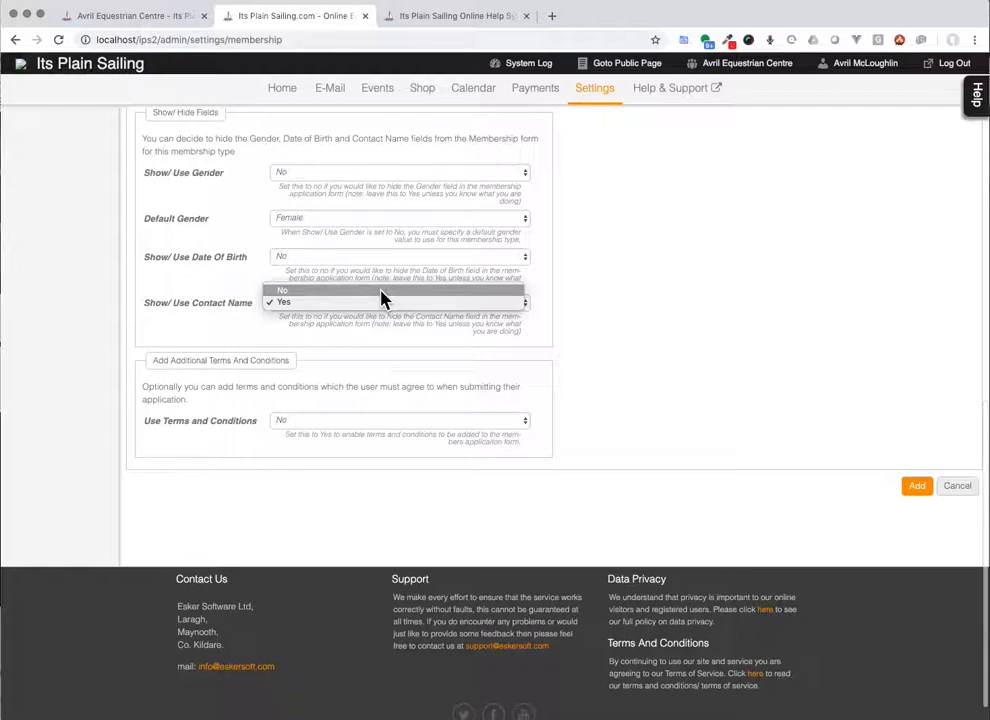
{"action": "left_click", "coordinate": [383, 291]}
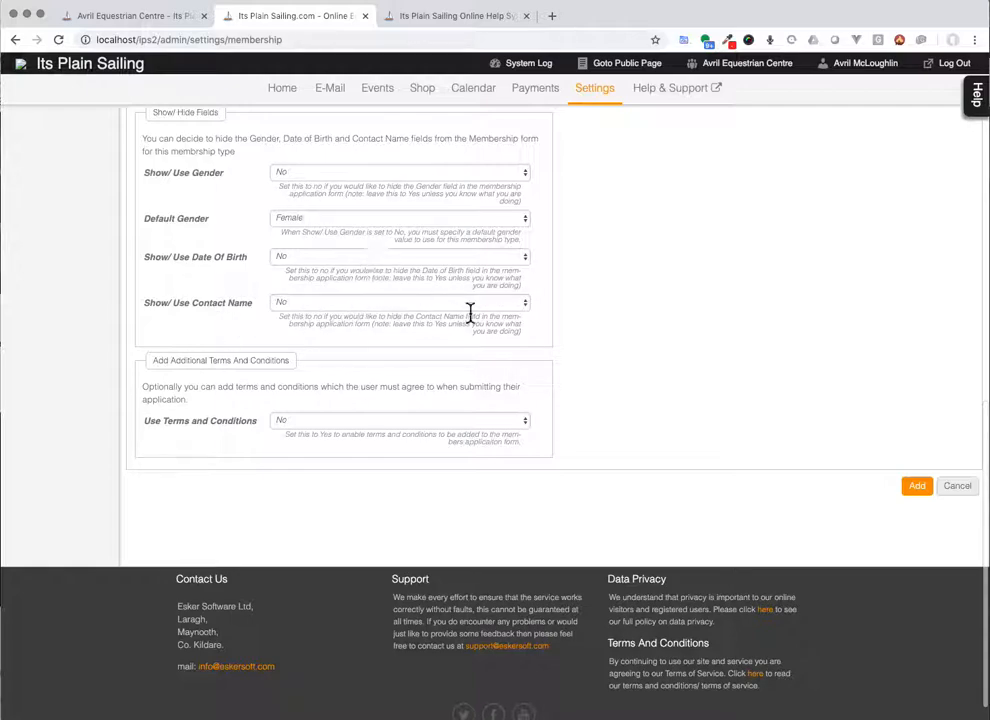
{"action": "left_click", "coordinate": [391, 422]}
Step: Set Use Terms and Conditions to Yes with the terms text 'This is a test'
{"action": "left_click", "coordinate": [389, 441]}
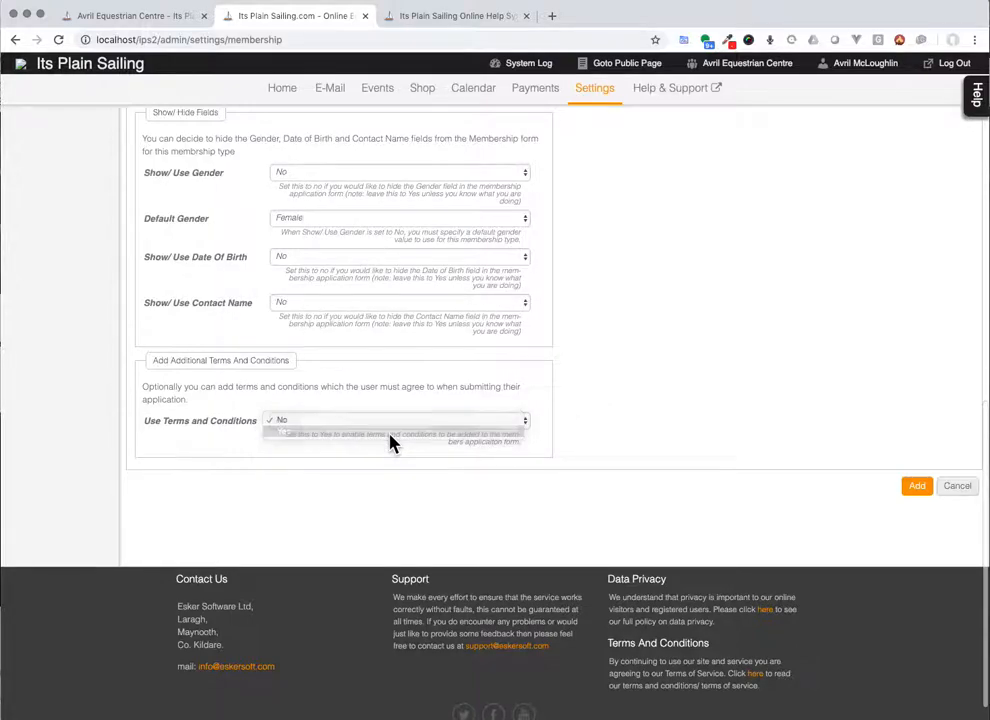
{"action": "left_click", "coordinate": [349, 473]}
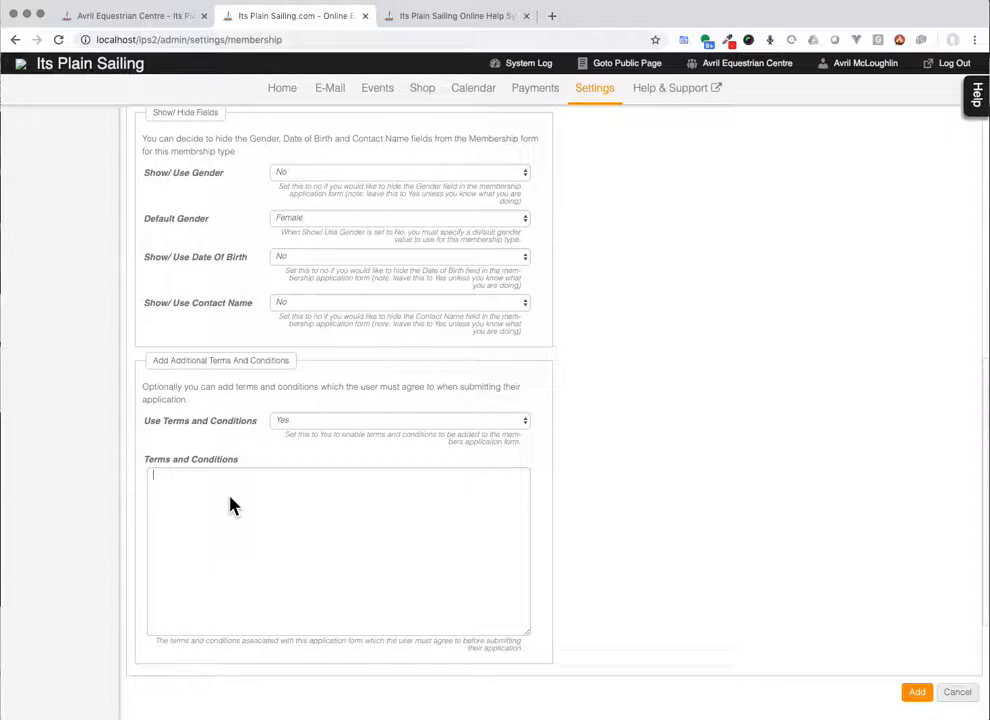
{"action": "scroll", "coordinate": [250, 522], "scroll_direction": "up", "scroll_amount": 10}
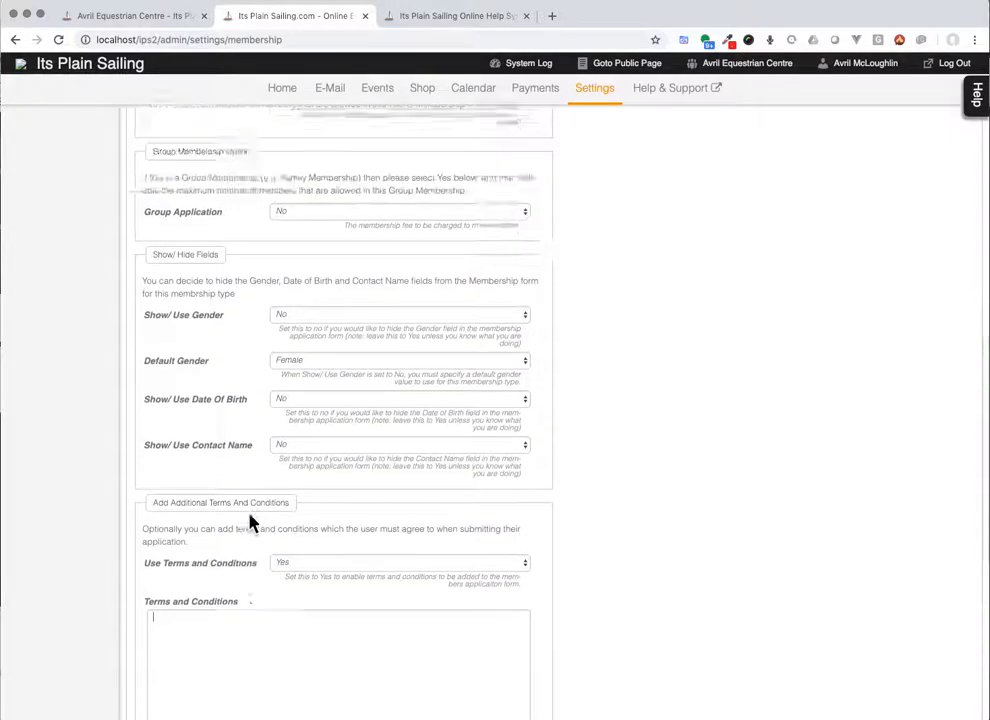
{"action": "scroll", "coordinate": [250, 522], "scroll_direction": "down", "scroll_amount": 10}
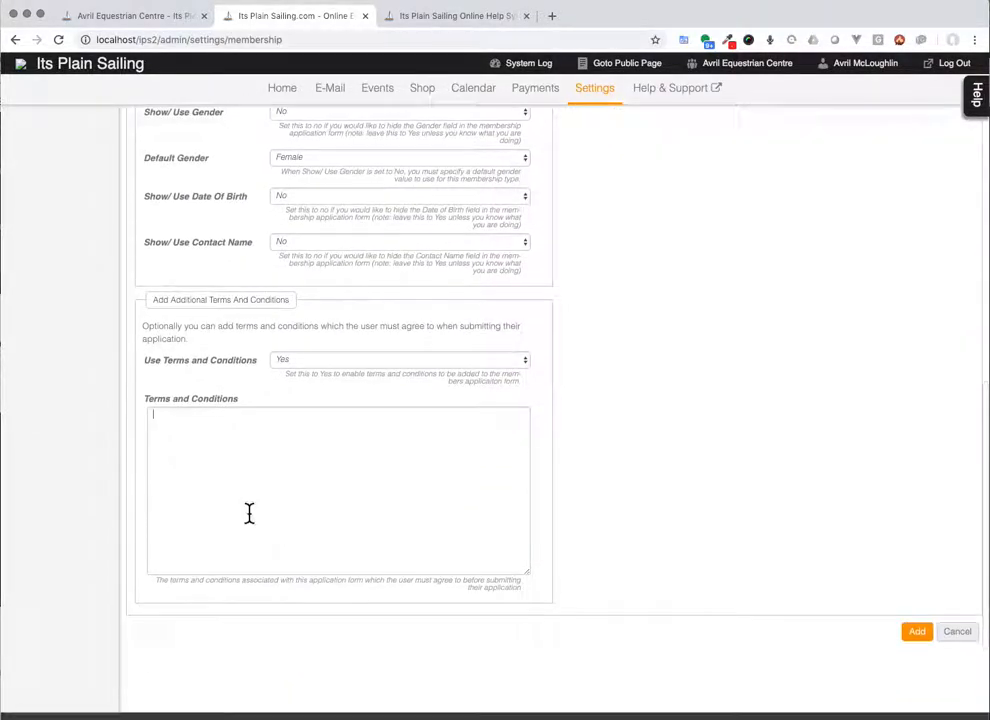
{"action": "type", "text": "Thy"}
{"action": "key", "text": "BackSpace"}
{"action": "type", "text": "is is a test"}
{"action": "scroll", "coordinate": [340, 400], "scroll_direction": "up", "scroll_amount": 12}
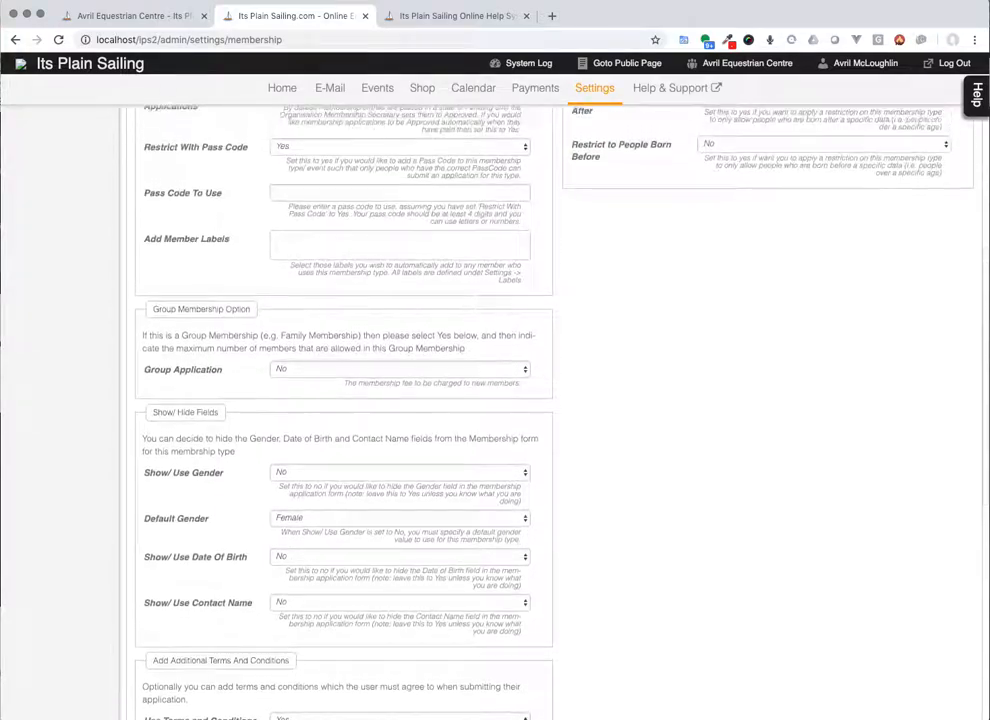
{"action": "scroll", "coordinate": [680, 248], "scroll_direction": "up", "scroll_amount": 4}
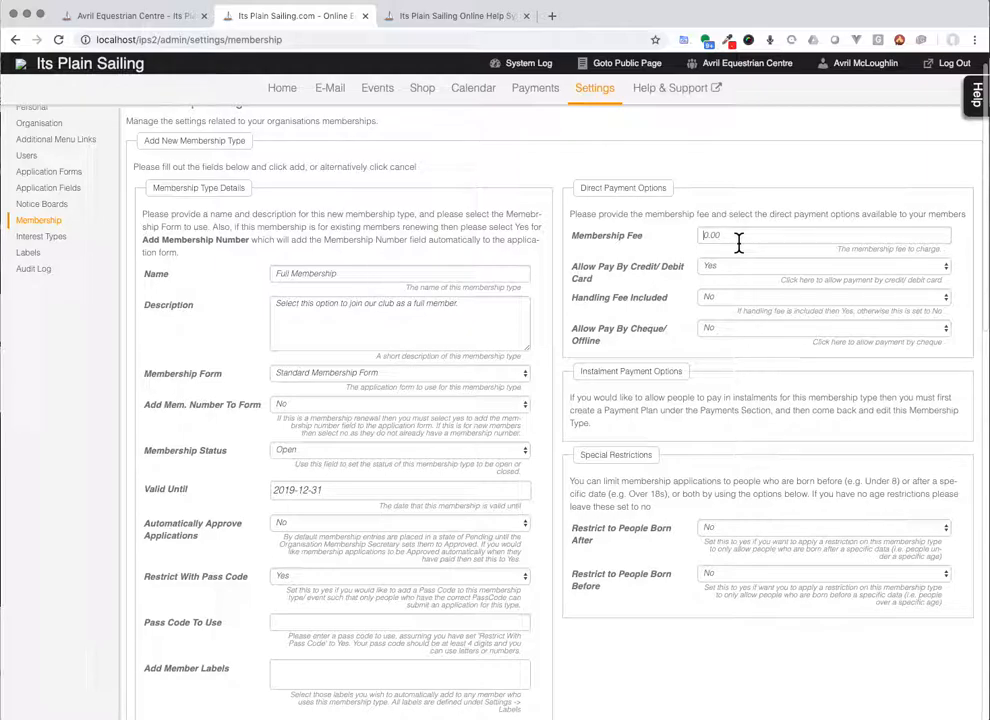
Step: Enter a 90.00 membership fee, keeping card payments Yes and Handling Fee Included No
{"action": "type", "text": "90.00"}
{"action": "left_click", "coordinate": [749, 266]}
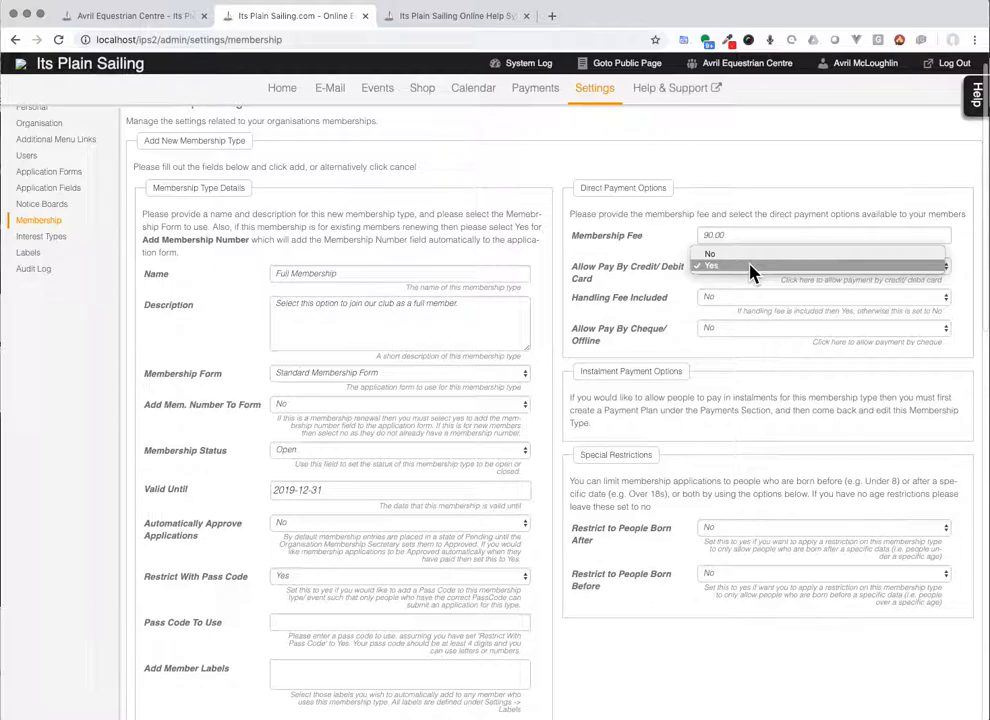
{"action": "left_click", "coordinate": [750, 272]}
{"action": "left_click", "coordinate": [768, 299]}
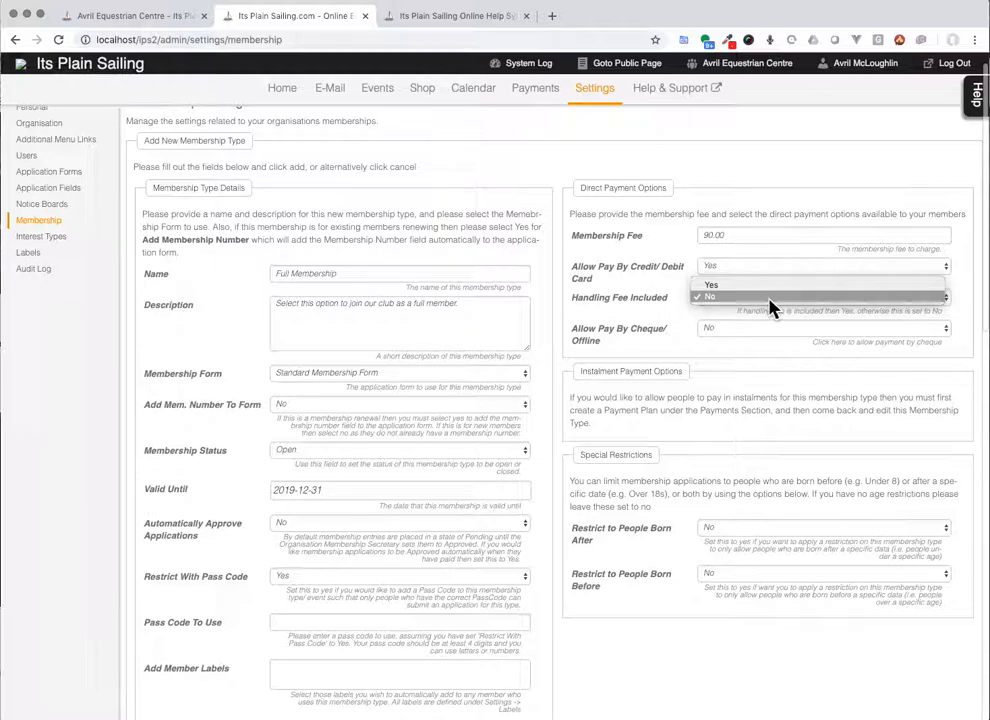
{"action": "left_click", "coordinate": [659, 301]}
{"action": "left_click_drag", "start_coordinate": [735, 236], "coordinate": [703, 234]}
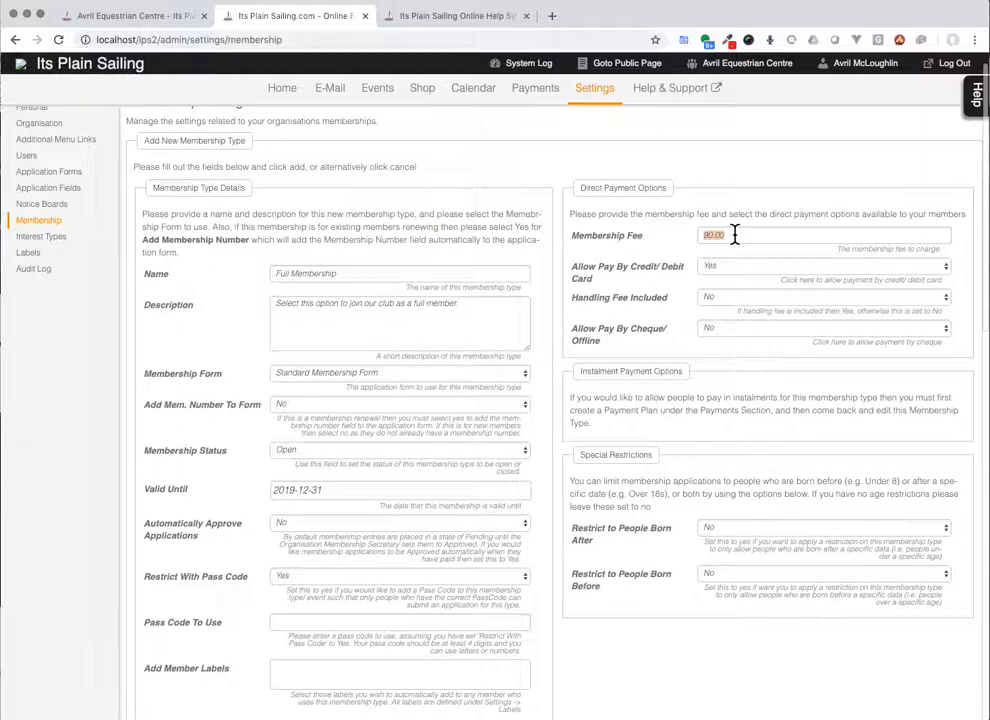
{"action": "left_click", "coordinate": [734, 300]}
{"action": "left_click", "coordinate": [740, 292]}
{"action": "double_click", "coordinate": [733, 234]}
{"action": "left_click", "coordinate": [754, 300]}
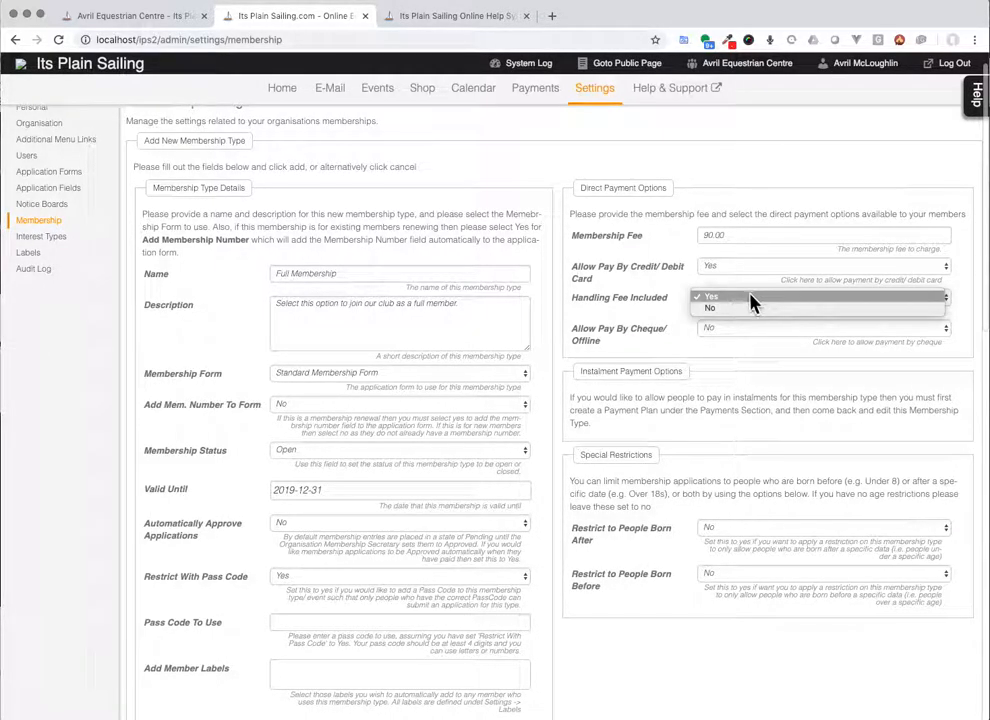
{"action": "left_click", "coordinate": [751, 313]}
Step: Set Allow Pay By Cheque/Offline to Yes and select the 'None' payment instructions text
{"action": "left_click", "coordinate": [716, 330]}
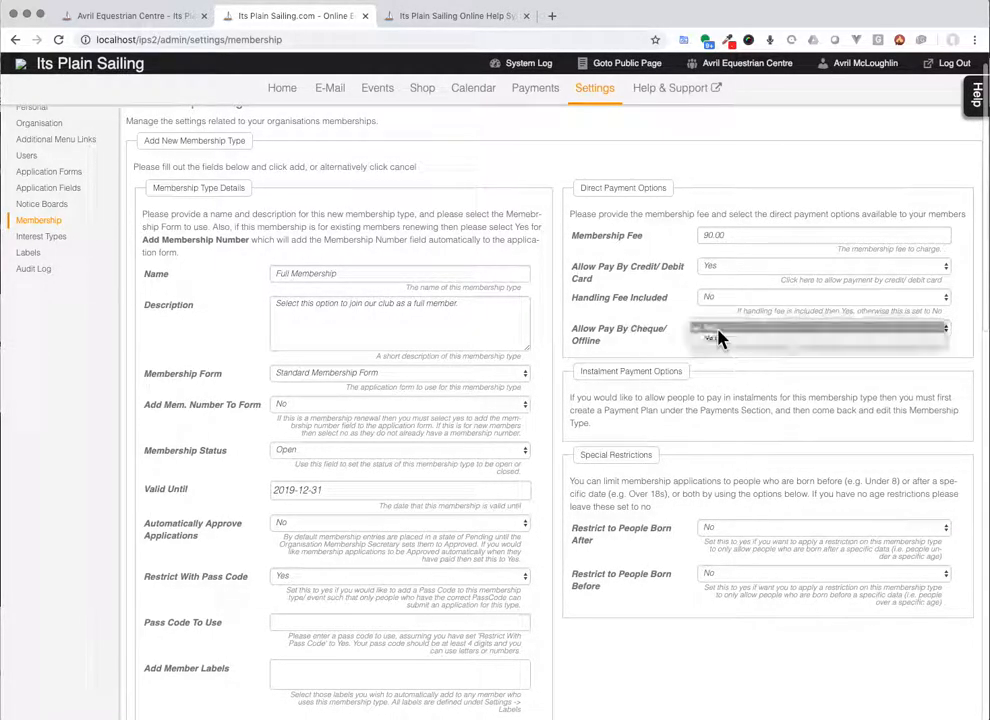
{"action": "left_click", "coordinate": [724, 347]}
{"action": "left_click", "coordinate": [669, 385]}
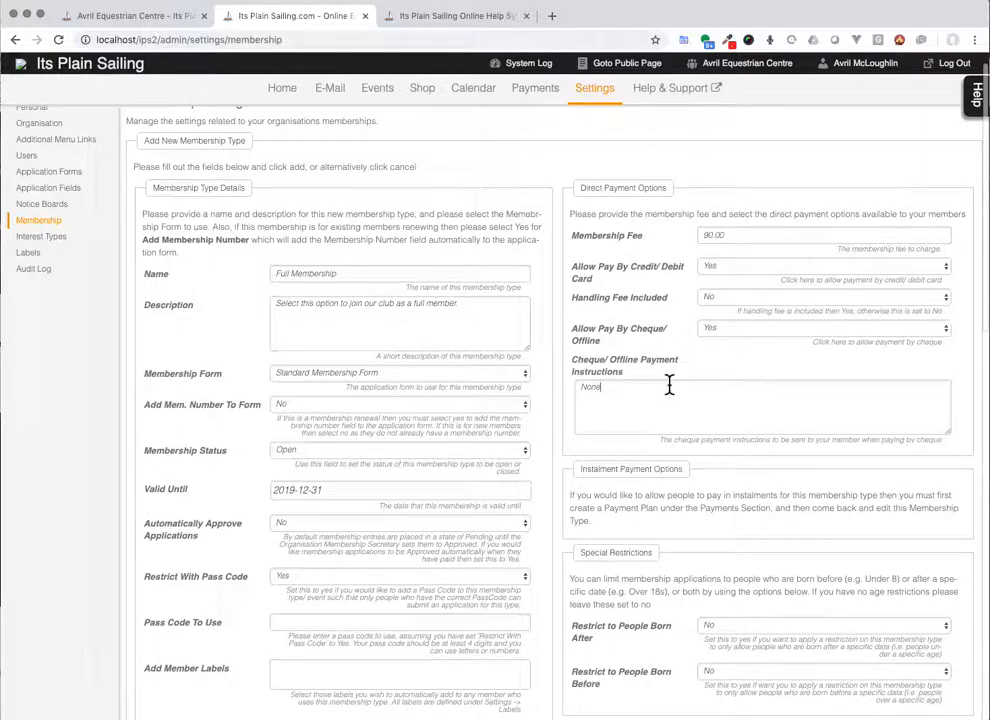
{"action": "left_click_drag", "start_coordinate": [669, 385], "coordinate": [568, 393]}
Step: Set Allow Pay By Cheque/Offline back to No
{"action": "scroll", "coordinate": [700, 340], "scroll_direction": "down", "scroll_amount": 1}
{"action": "left_click", "coordinate": [740, 298]}
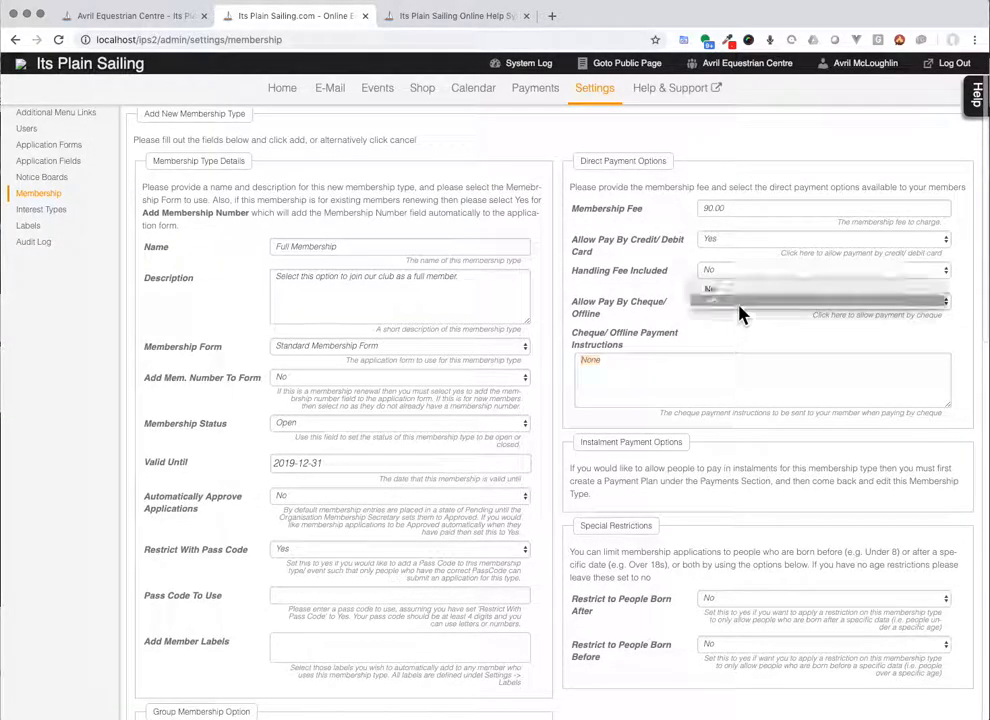
{"action": "left_click", "coordinate": [740, 312]}
{"action": "scroll", "coordinate": [710, 360], "scroll_direction": "down", "scroll_amount": 3}
{"action": "scroll", "coordinate": [710, 360], "scroll_direction": "down", "scroll_amount": 1}
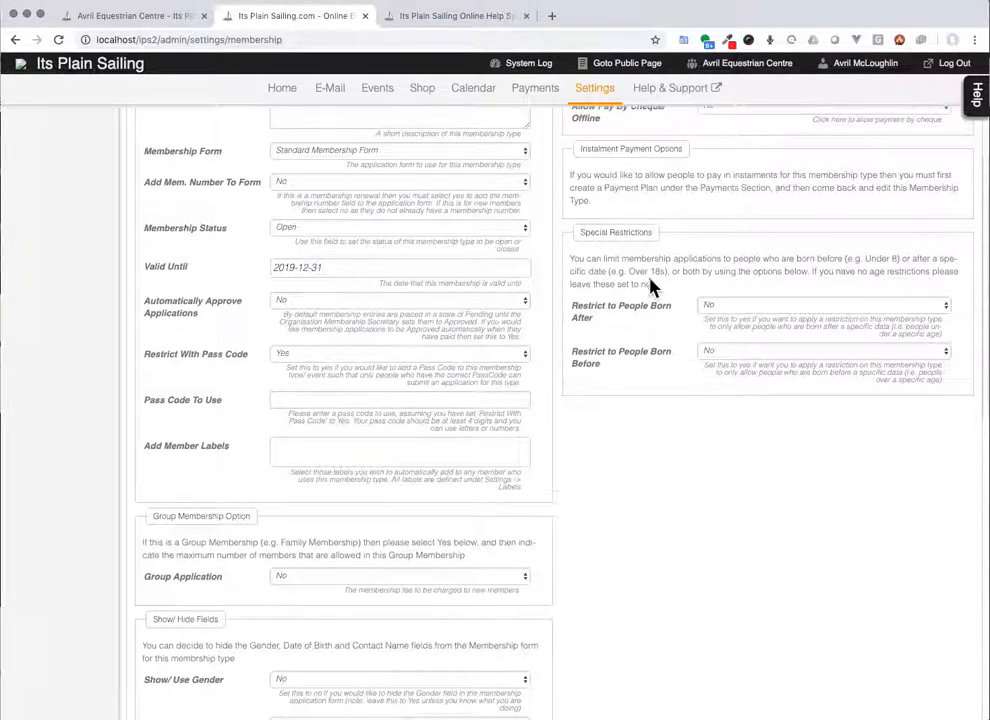
Step: Leave both the born-after and born-before age restrictions set to No
{"action": "left_click", "coordinate": [768, 311]}
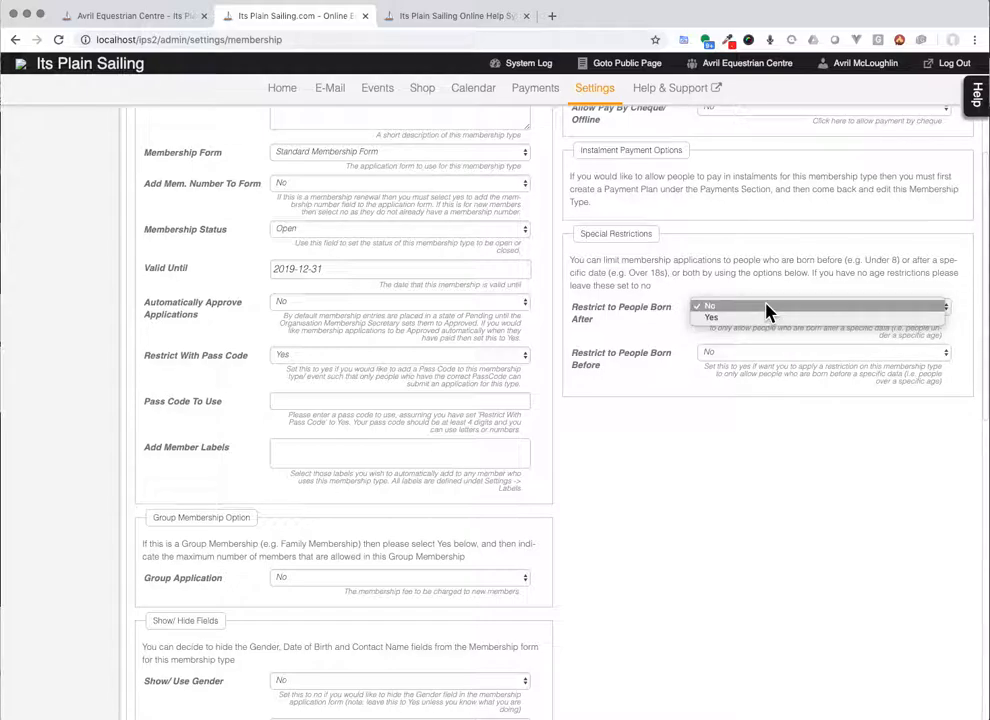
{"action": "left_click", "coordinate": [767, 318]}
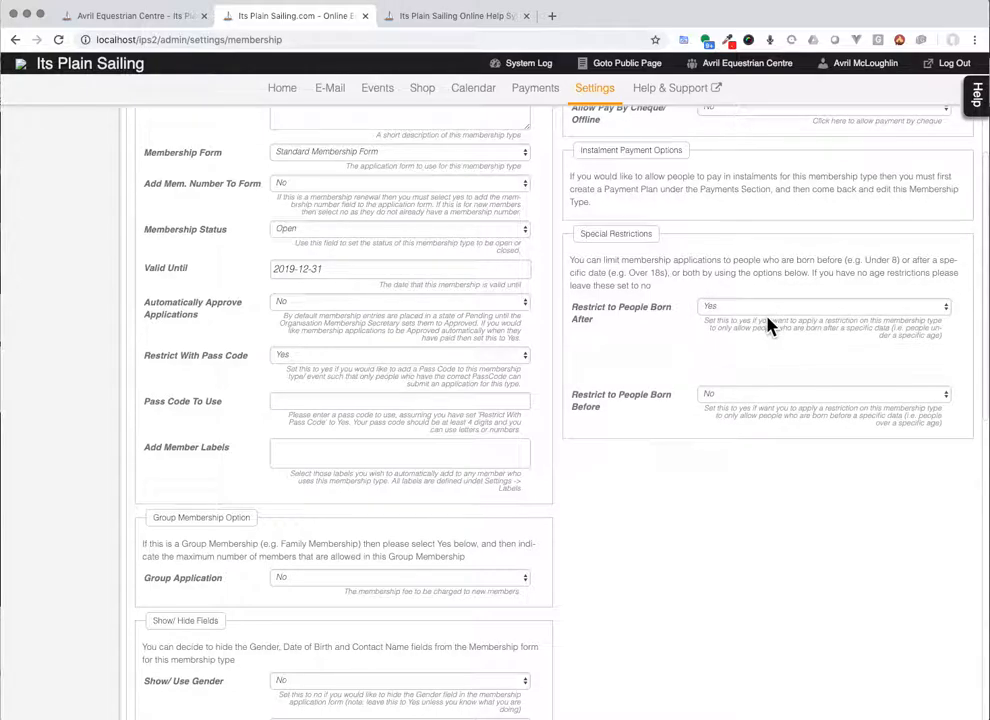
{"action": "left_click", "coordinate": [745, 312]}
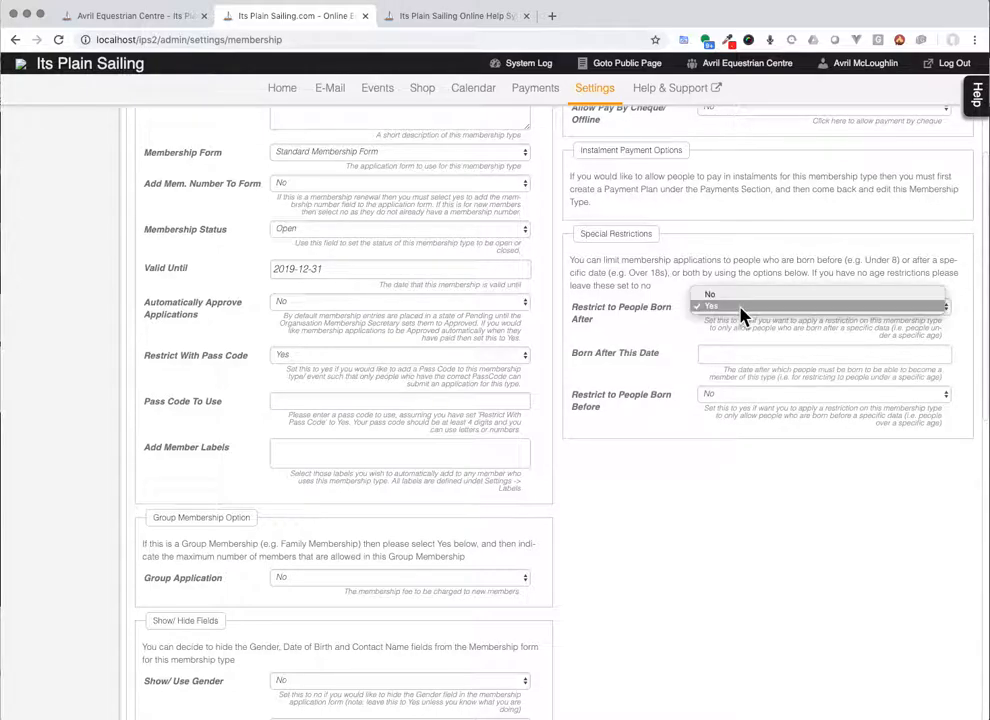
{"action": "left_click", "coordinate": [745, 292]}
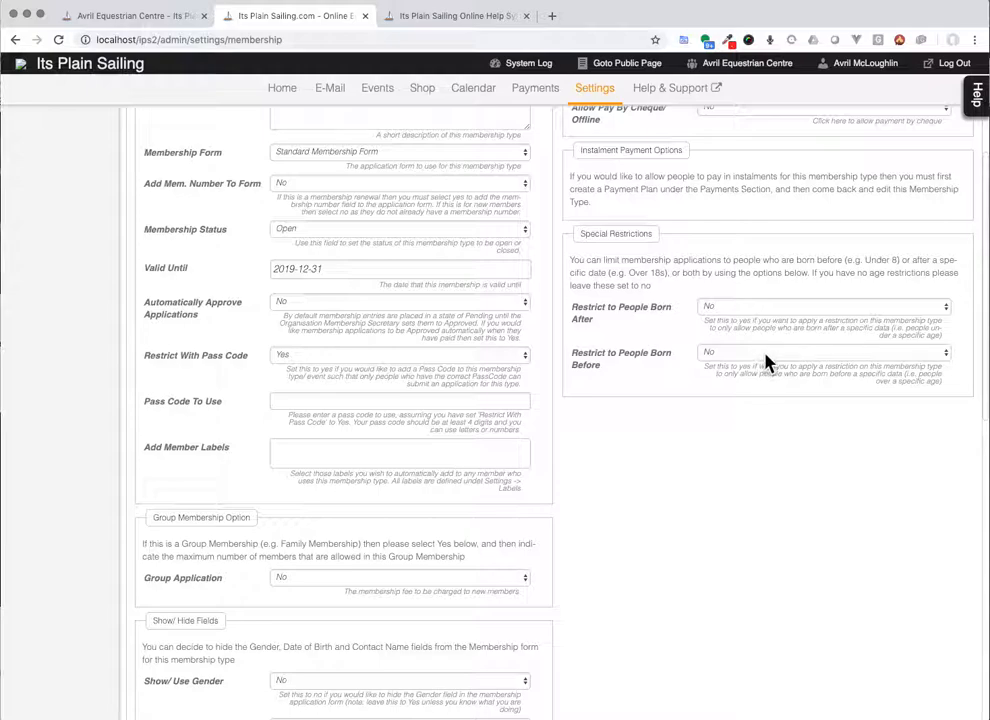
{"action": "left_click", "coordinate": [766, 355]}
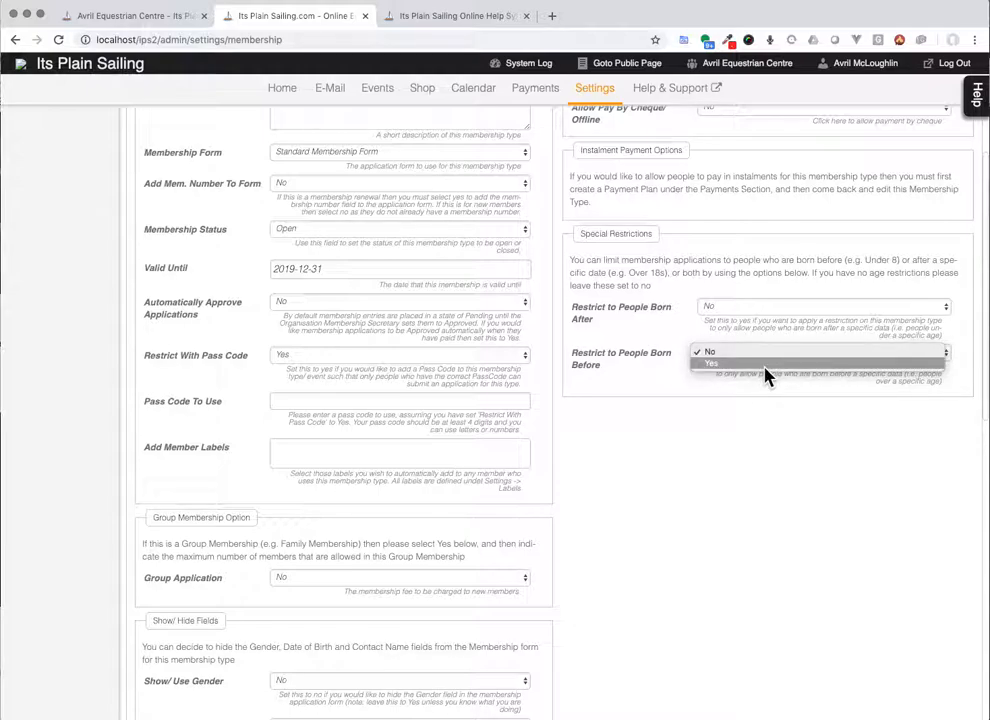
{"action": "left_click", "coordinate": [756, 425]}
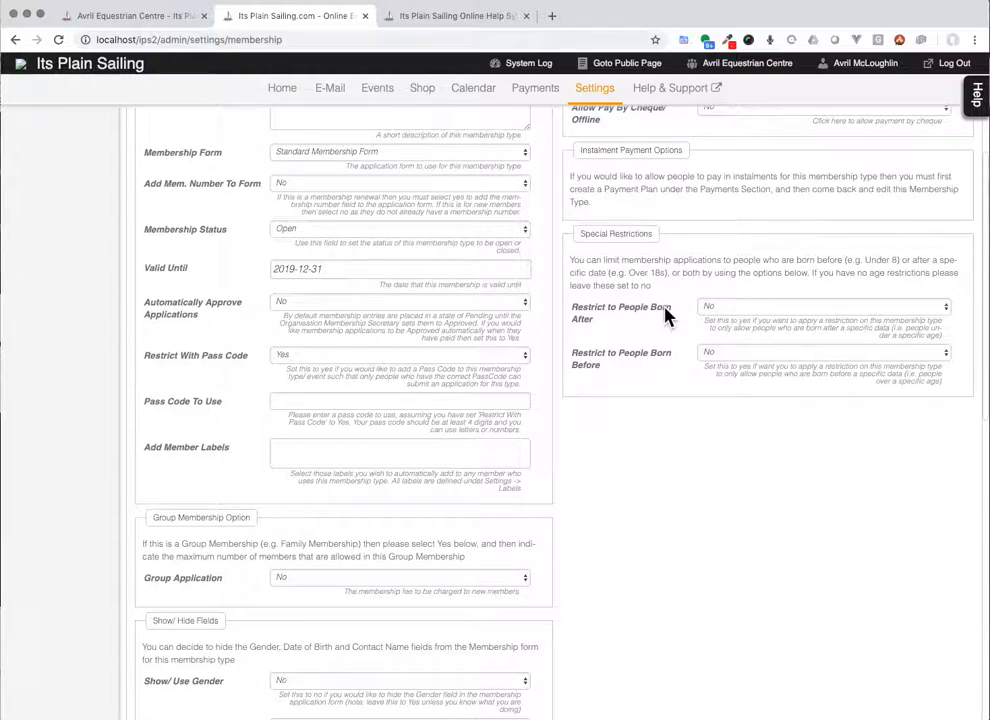
{"action": "scroll", "coordinate": [666, 316], "scroll_direction": "down", "scroll_amount": 10}
Step: Add the completed Full Membership type, priced 90.00 with terms 'This is a test'
{"action": "scroll", "coordinate": [666, 316], "scroll_direction": "down", "scroll_amount": 2}
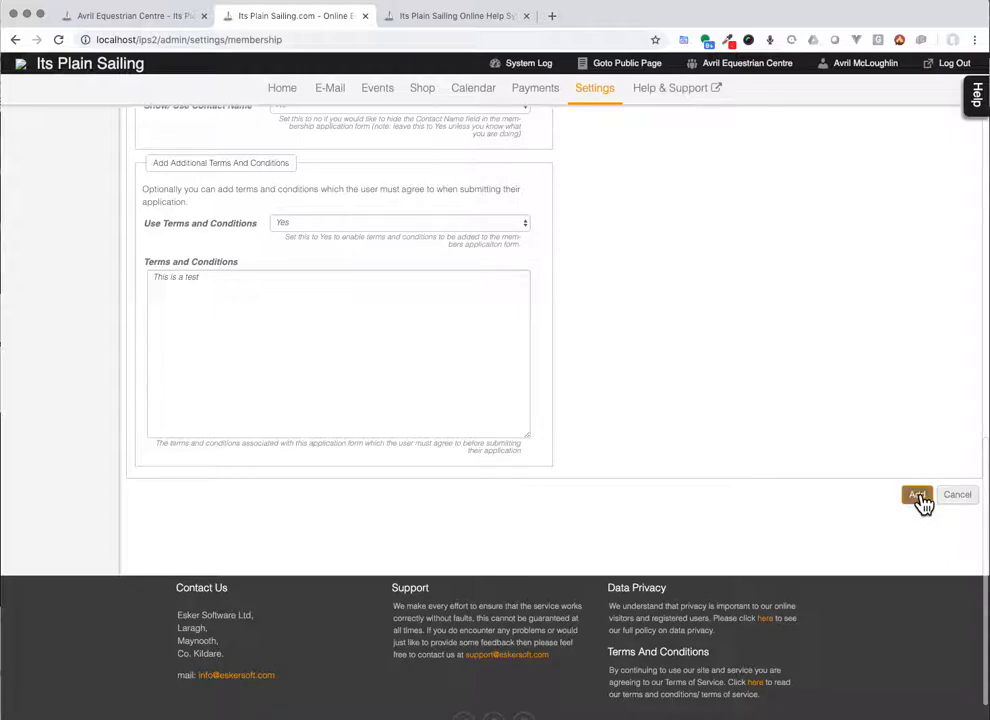
{"action": "left_click", "coordinate": [917, 497]}
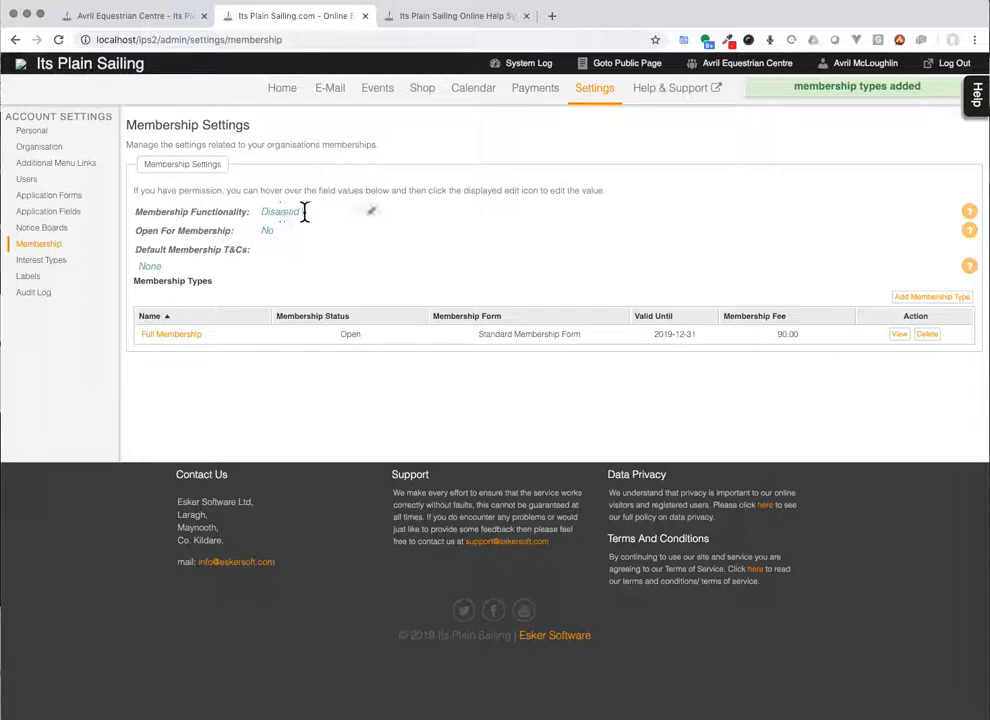
Step: Set Membership Functionality to Enabled and save it
{"action": "left_click", "coordinate": [371, 212]}
{"action": "left_click", "coordinate": [373, 218]}
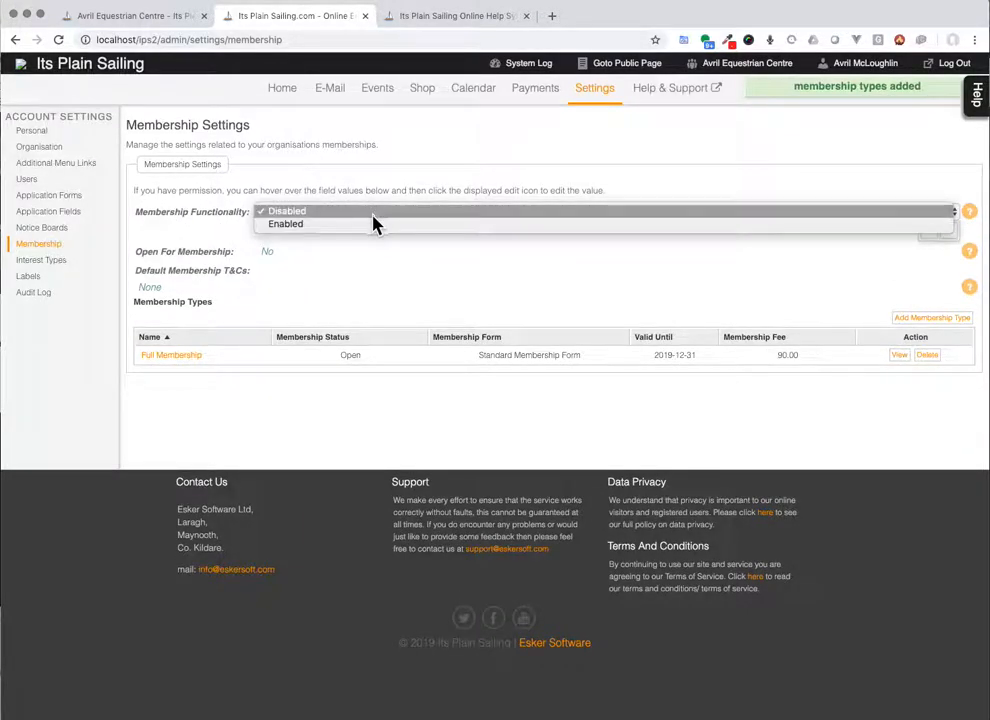
{"action": "left_click", "coordinate": [379, 227]}
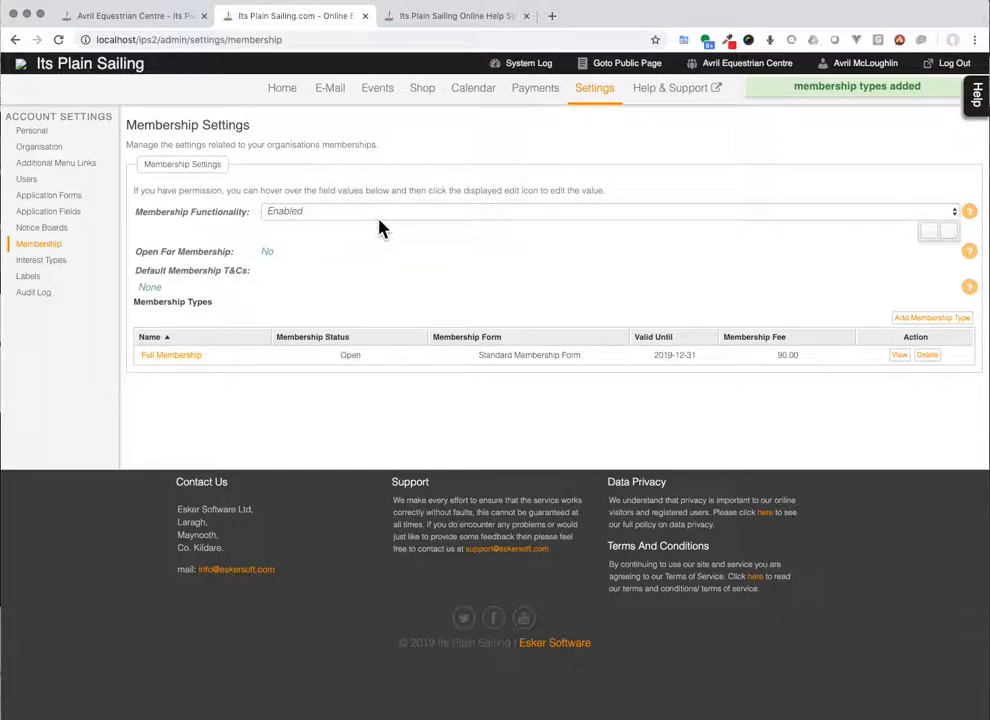
{"action": "left_click", "coordinate": [935, 233]}
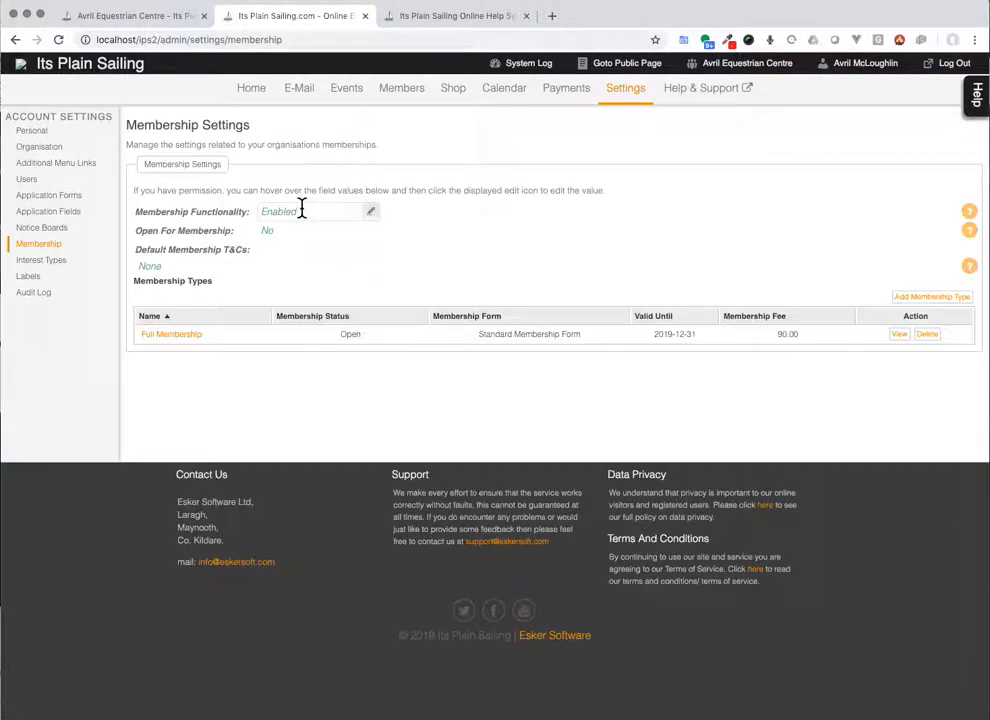
Step: Set Open For Membership to Yes and save it
{"action": "left_click_drag", "start_coordinate": [137, 228], "coordinate": [208, 230]}
{"action": "left_click", "coordinate": [206, 230]}
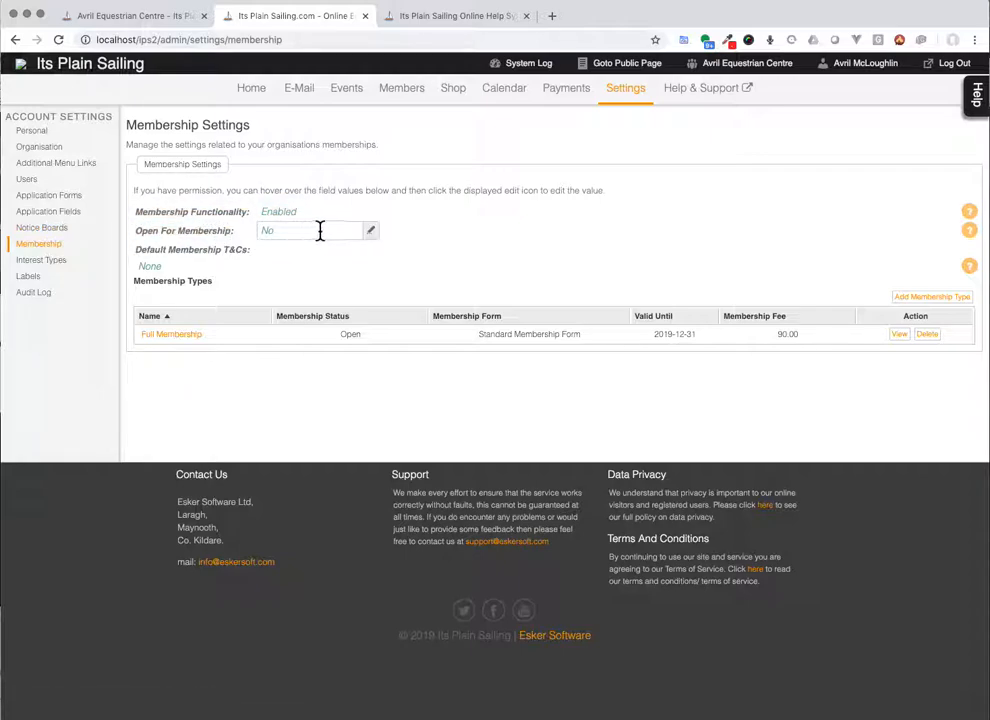
{"action": "left_click", "coordinate": [374, 236]}
{"action": "left_click", "coordinate": [360, 238]}
{"action": "left_click", "coordinate": [358, 246]}
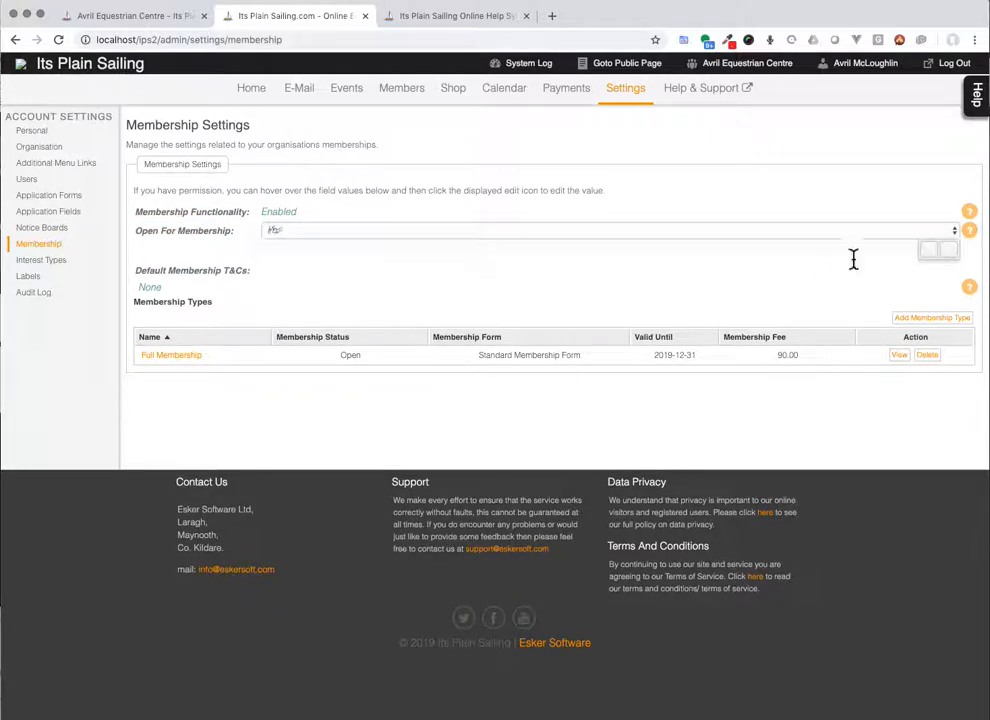
{"action": "left_click", "coordinate": [926, 252]}
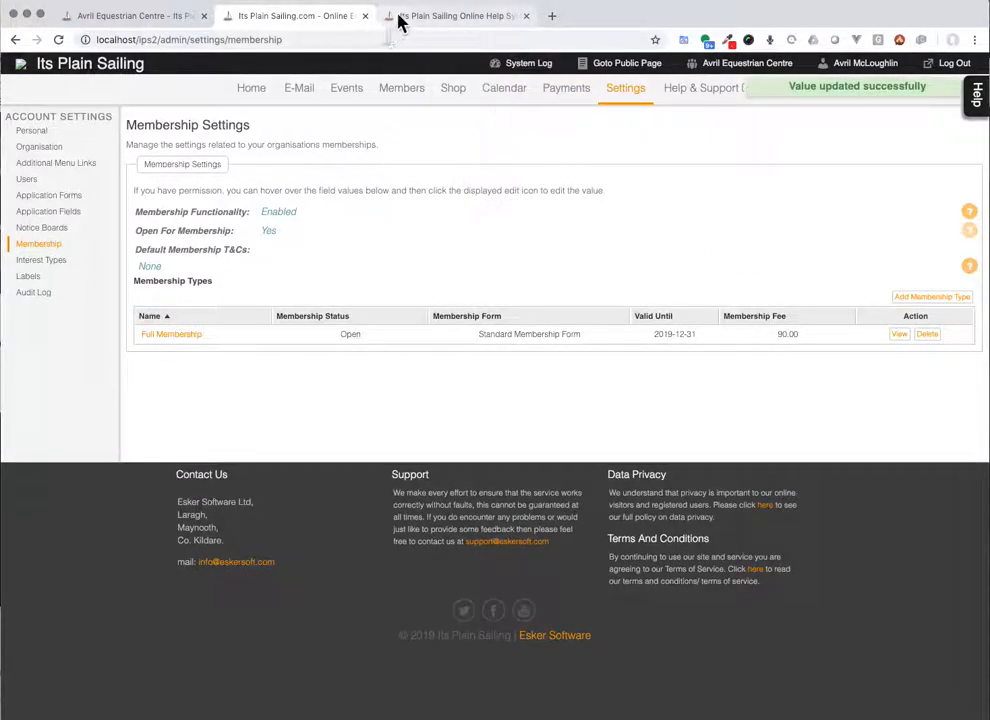
{"action": "left_click", "coordinate": [194, 40]}
Step: Load the club's public page by changing the address path to club/avri
{"action": "left_click_drag", "start_coordinate": [199, 40], "coordinate": [362, 40]}
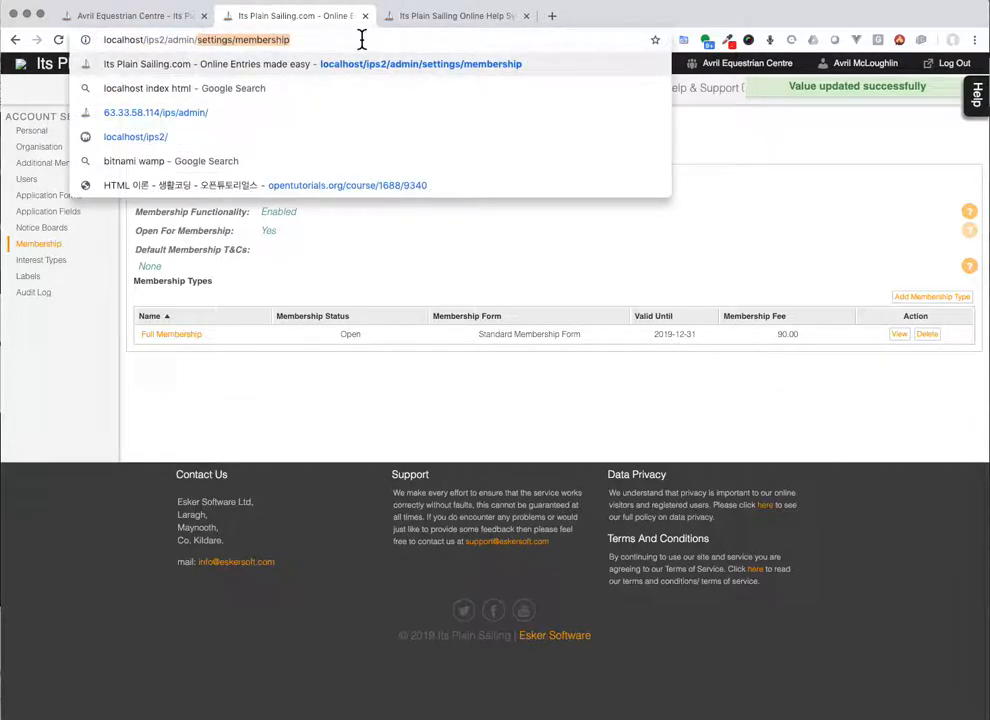
{"action": "type", "text": "club/avril"}
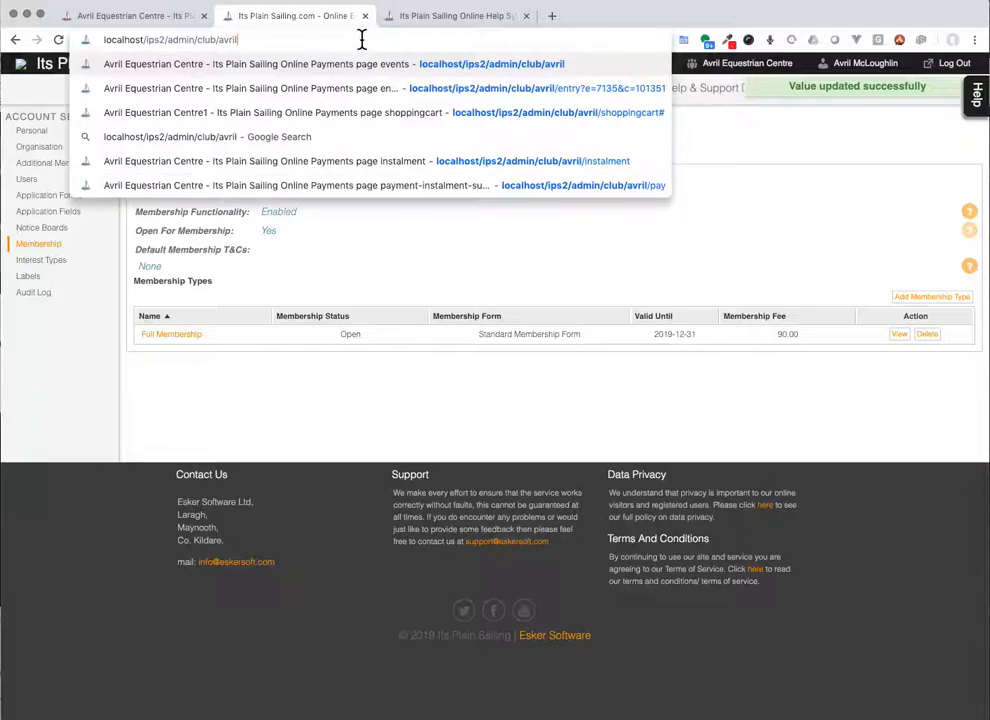
{"action": "key", "text": "Return"}
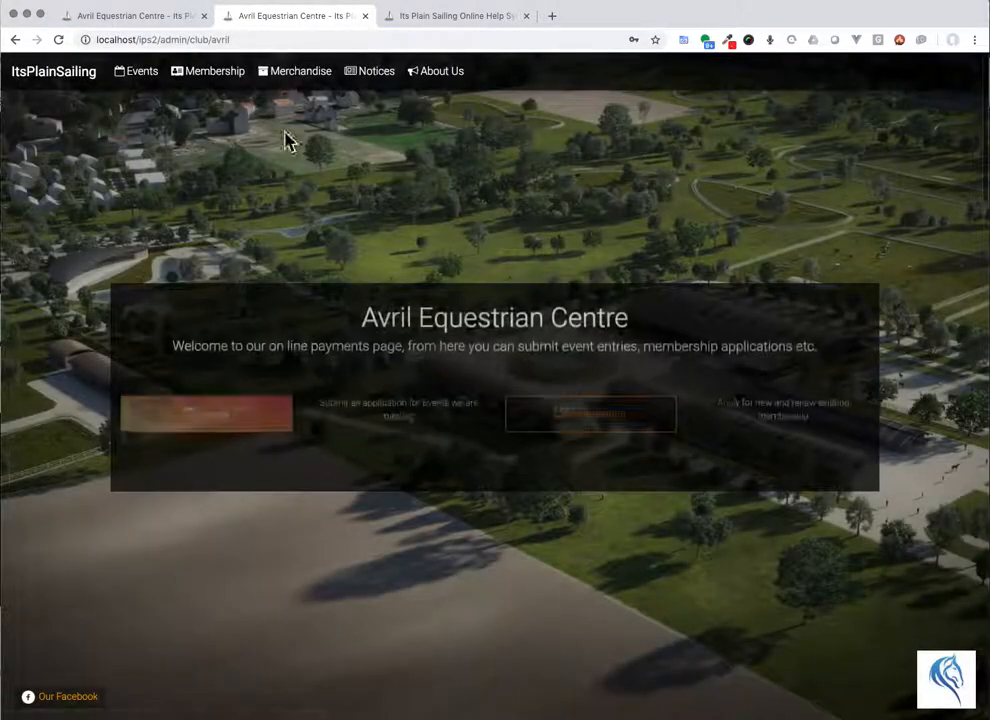
Step: Try applying for the £90.00 Full Membership, then dismiss the Passcode Required prompt
{"action": "left_click", "coordinate": [640, 396]}
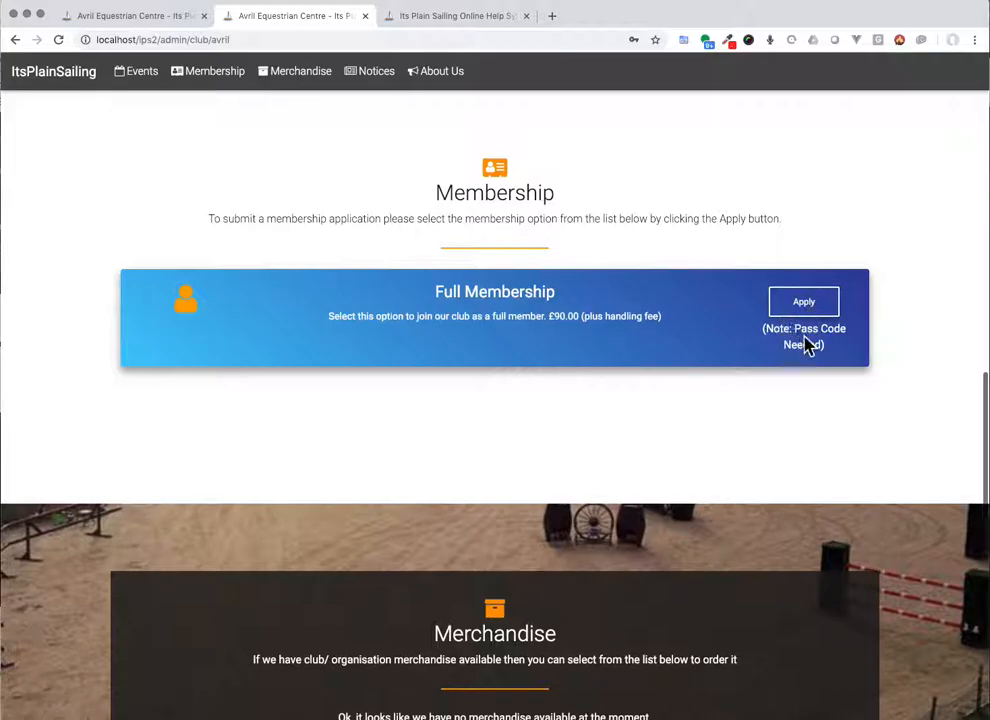
{"action": "left_click", "coordinate": [805, 303]}
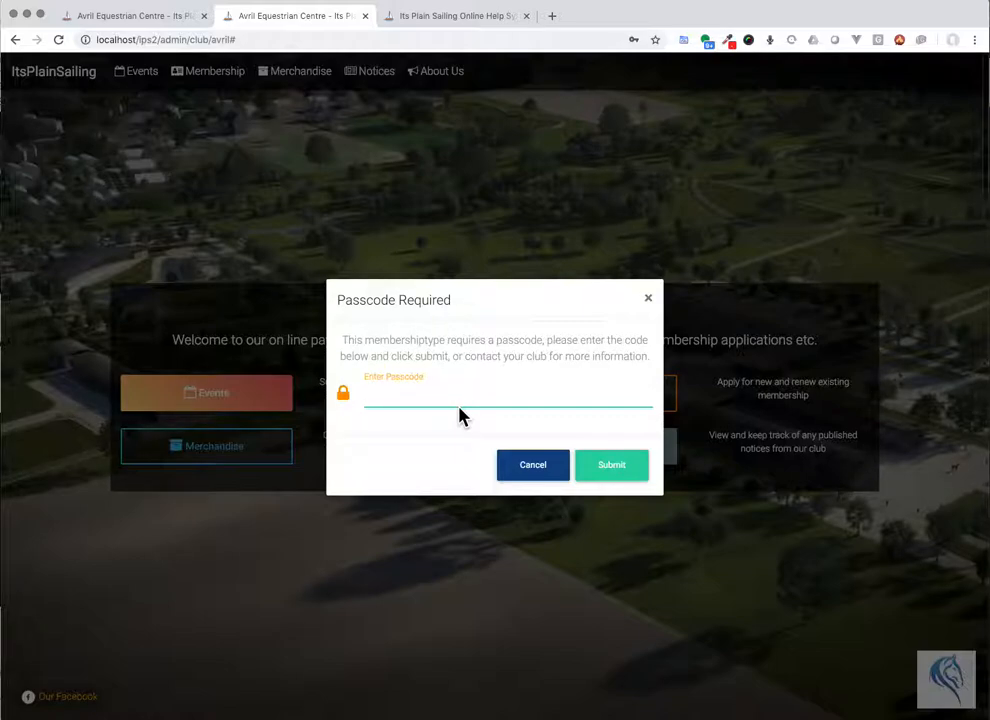
{"action": "left_click", "coordinate": [648, 298]}
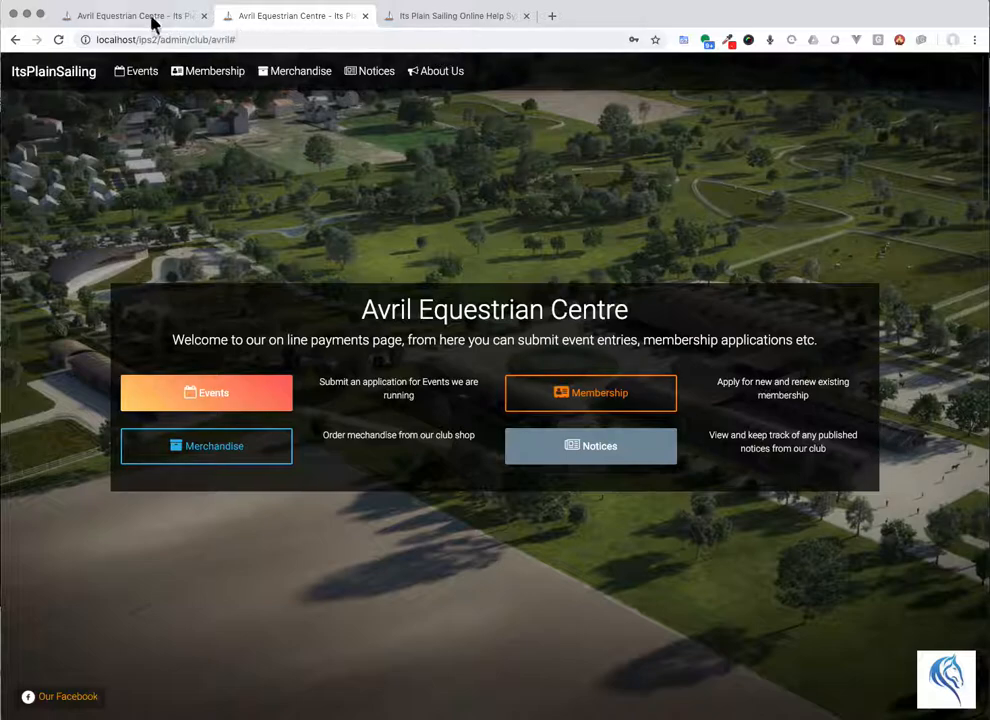
Step: Compare the live site's membership page with the local club page
{"action": "left_click", "coordinate": [165, 25]}
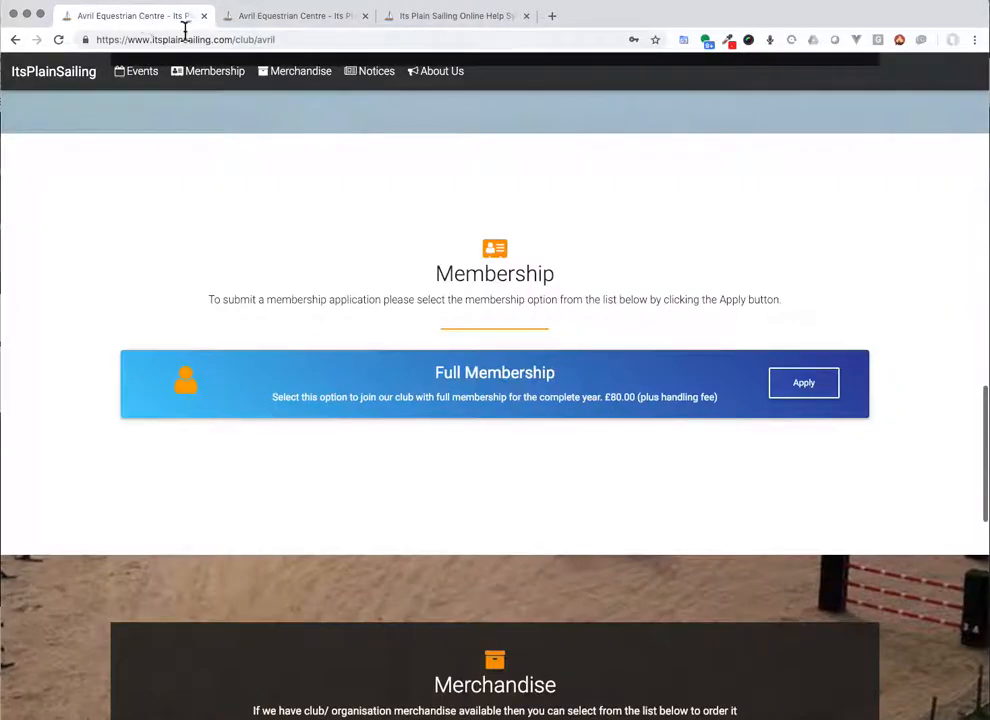
{"action": "left_click", "coordinate": [347, 18]}
{"action": "left_click", "coordinate": [268, 36]}
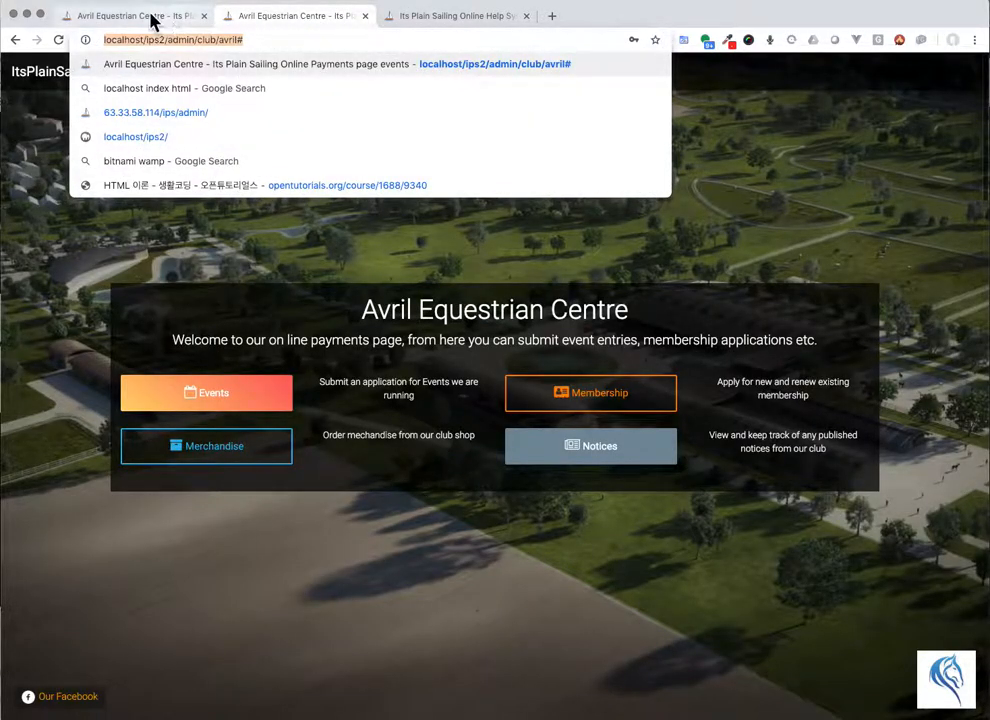
{"action": "left_click", "coordinate": [150, 18]}
Step: Go to localhost/ips2/admin and open the Membership settings under Settings
{"action": "left_click", "coordinate": [232, 36]}
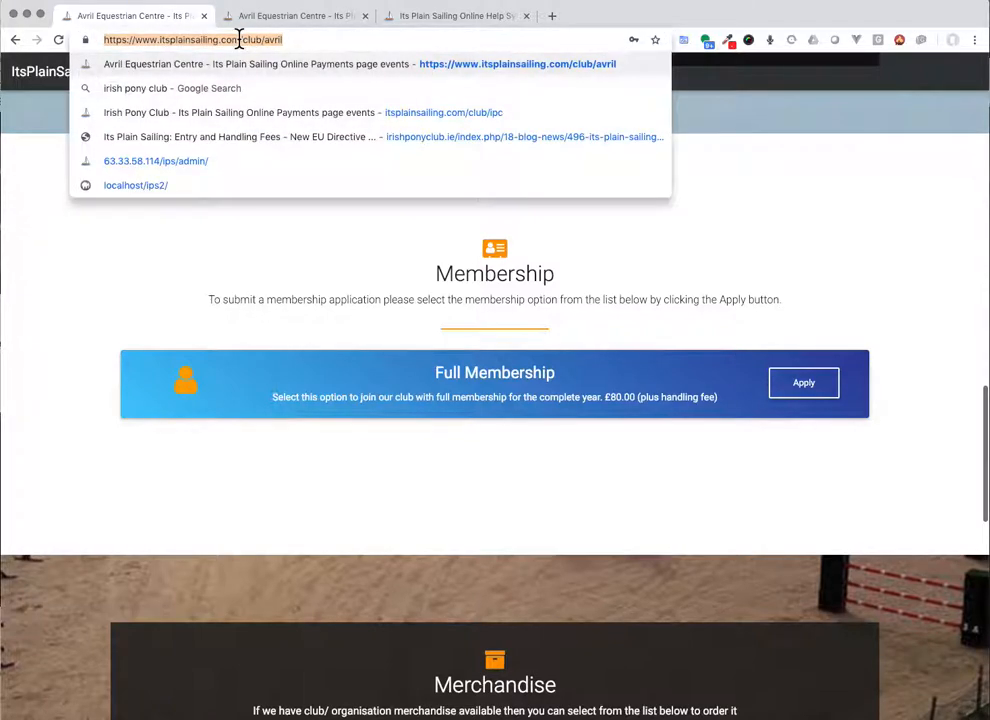
{"action": "type", "text": "local"}
{"action": "key", "text": "Right"}
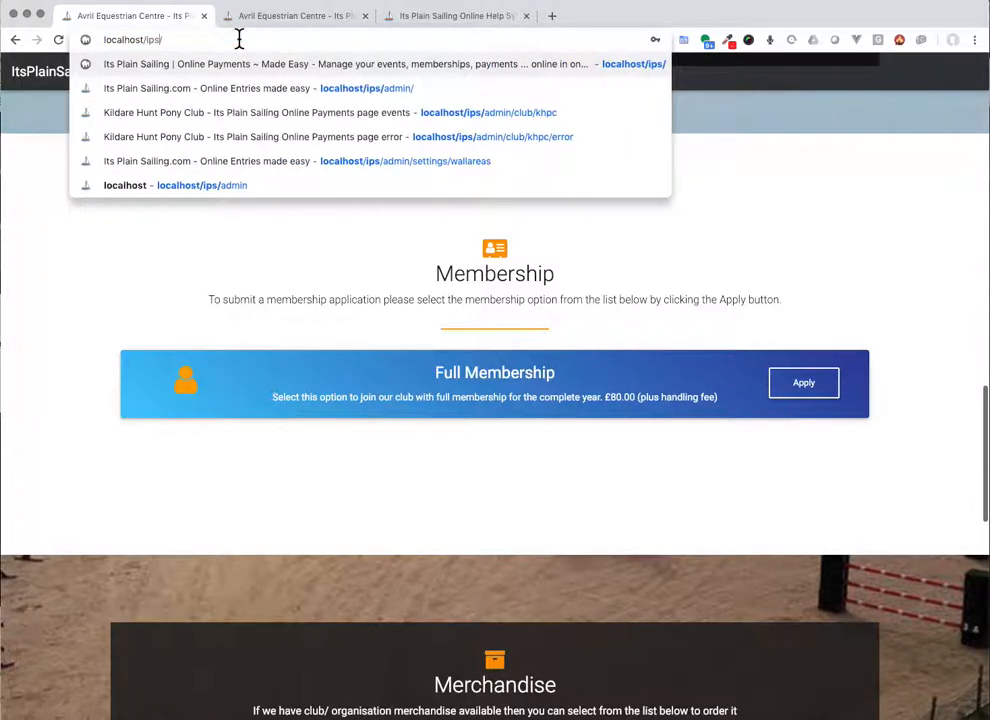
{"action": "key", "text": "Left"}
{"action": "type", "text": "3"}
{"action": "key", "text": "Left"}
{"action": "key", "text": "BackSpace"}
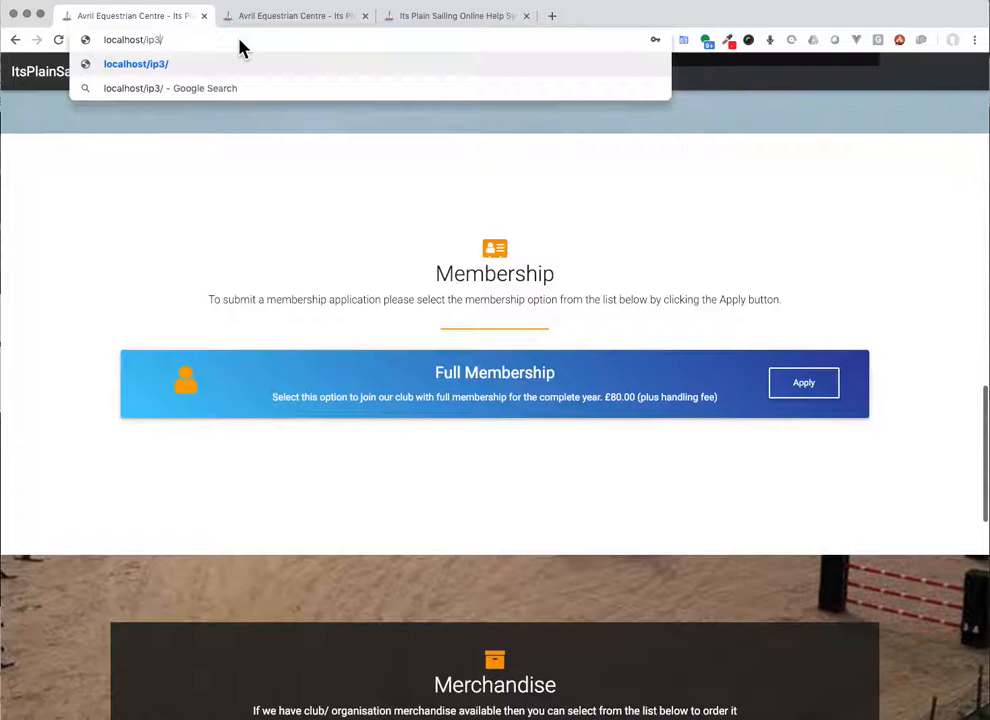
{"action": "type", "text": "s"}
{"action": "key", "text": "Delete"}
{"action": "type", "text": "2/"}
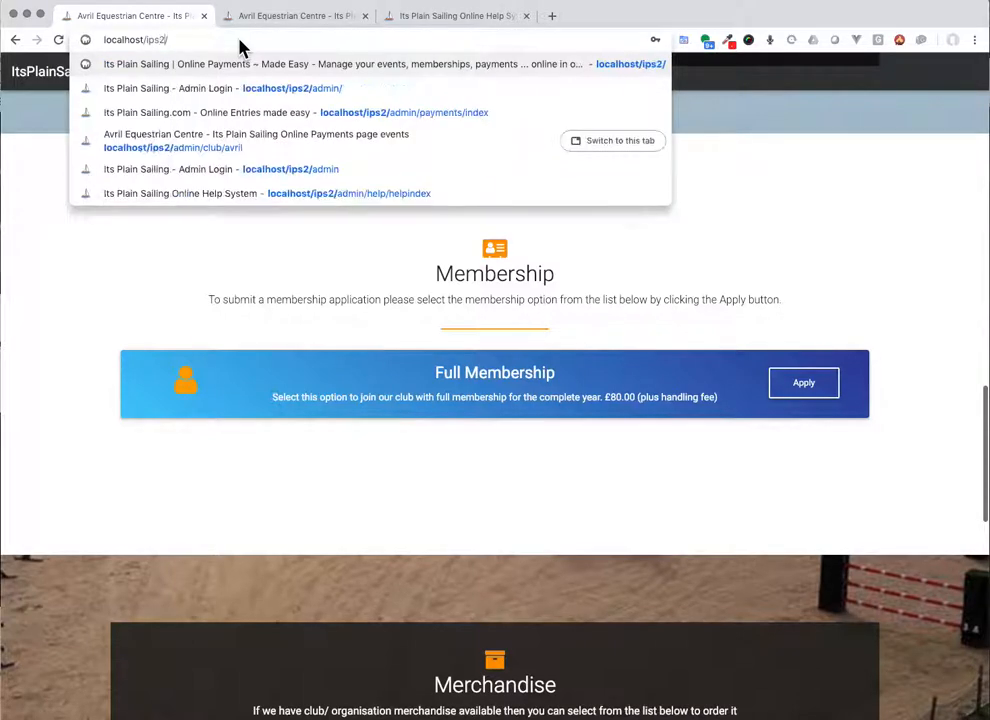
{"action": "type", "text": "a"}
{"action": "key", "text": "Return"}
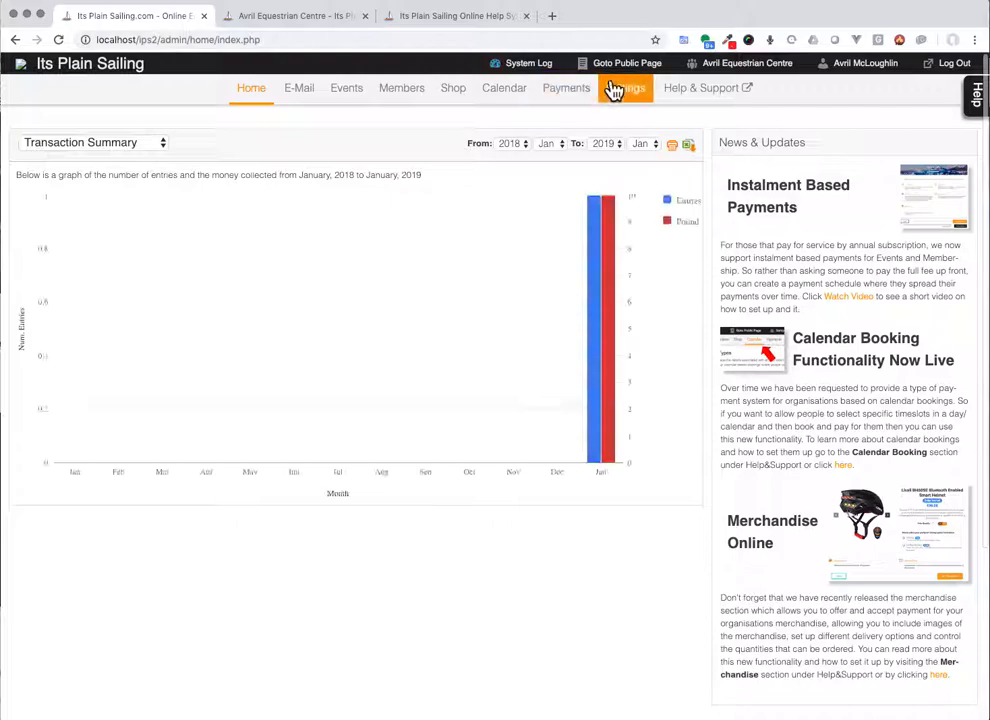
{"action": "left_click", "coordinate": [614, 88]}
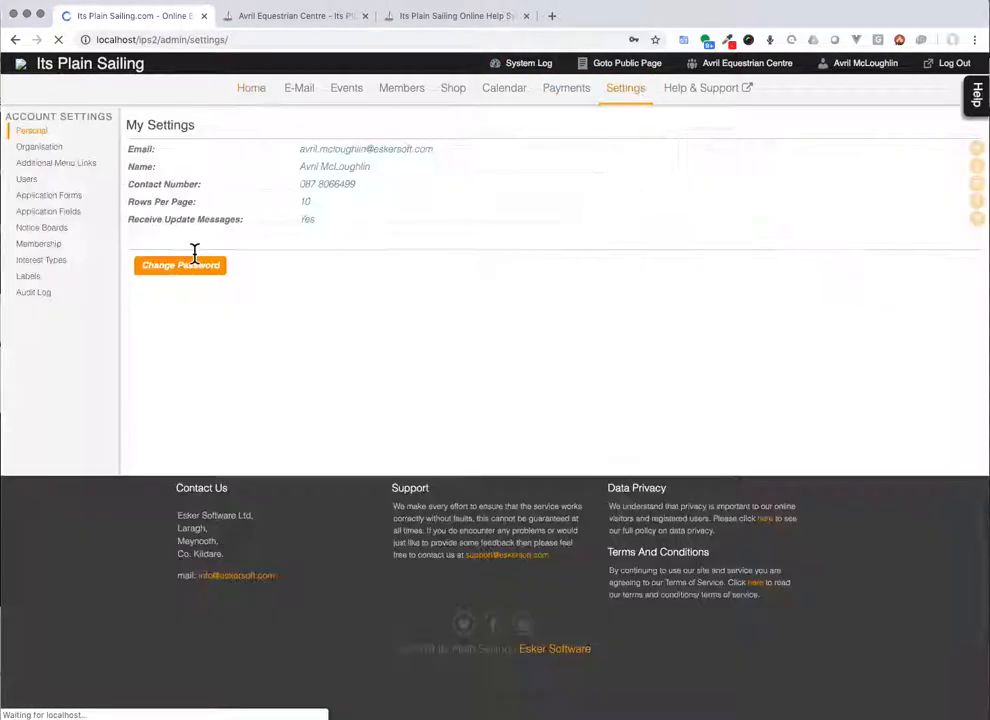
{"action": "left_click", "coordinate": [45, 245]}
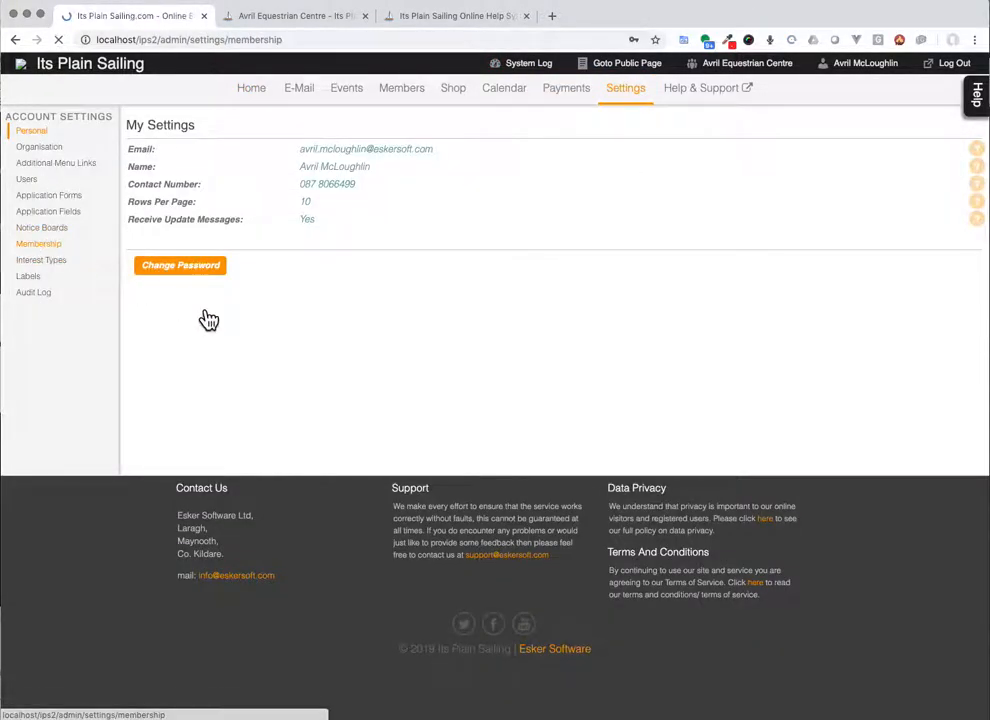
Step: Change Full Membership's Restrict With Pass Code setting to No and save it
{"action": "left_click", "coordinate": [183, 334]}
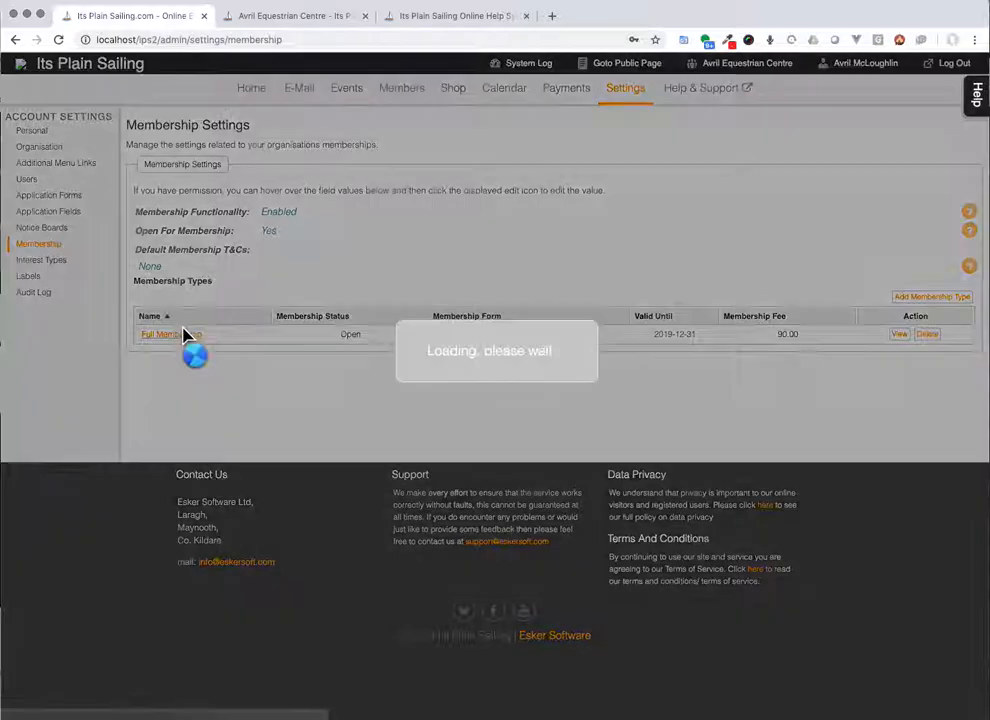
{"action": "scroll", "coordinate": [188, 336], "scroll_direction": "down", "scroll_amount": 5}
{"action": "scroll", "coordinate": [309, 206], "scroll_direction": "up", "scroll_amount": 2}
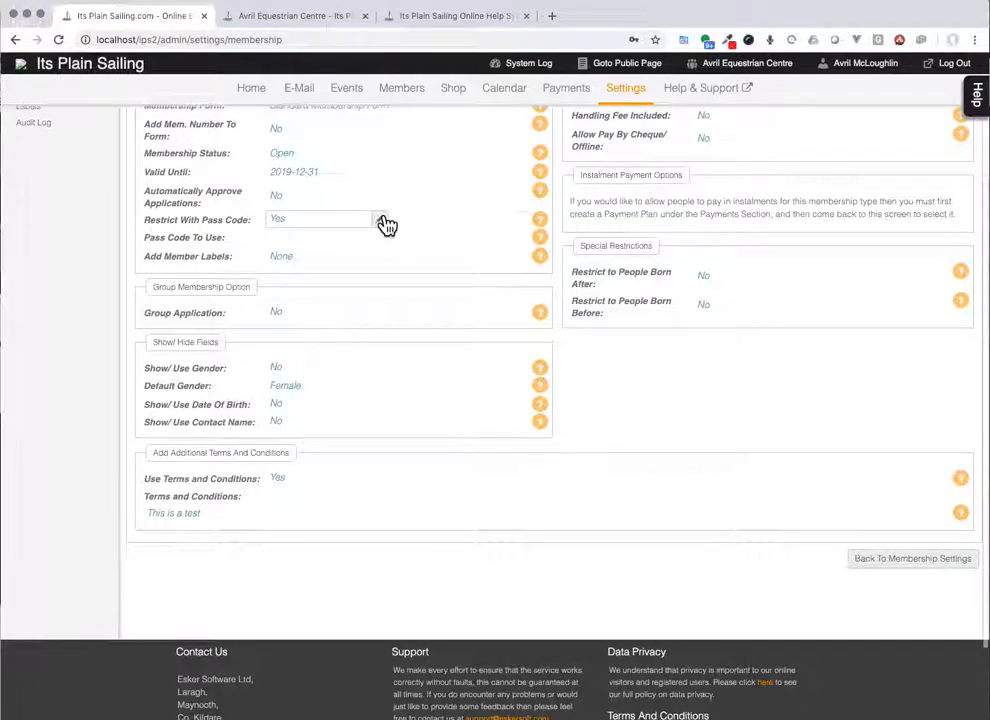
{"action": "left_click", "coordinate": [385, 225]}
{"action": "left_click", "coordinate": [380, 221]}
{"action": "left_click", "coordinate": [396, 209]}
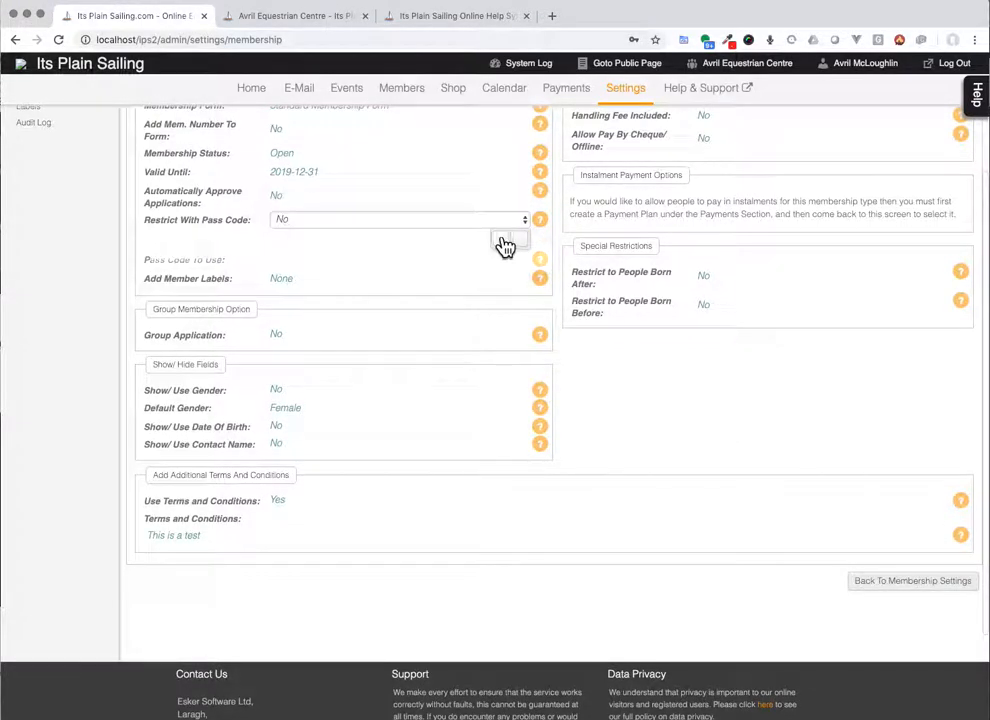
{"action": "left_click", "coordinate": [505, 245]}
{"action": "left_click", "coordinate": [395, 17]}
Step: Reload the public club page and apply for Full Membership, reaching the form without a passcode
{"action": "left_click", "coordinate": [297, 18]}
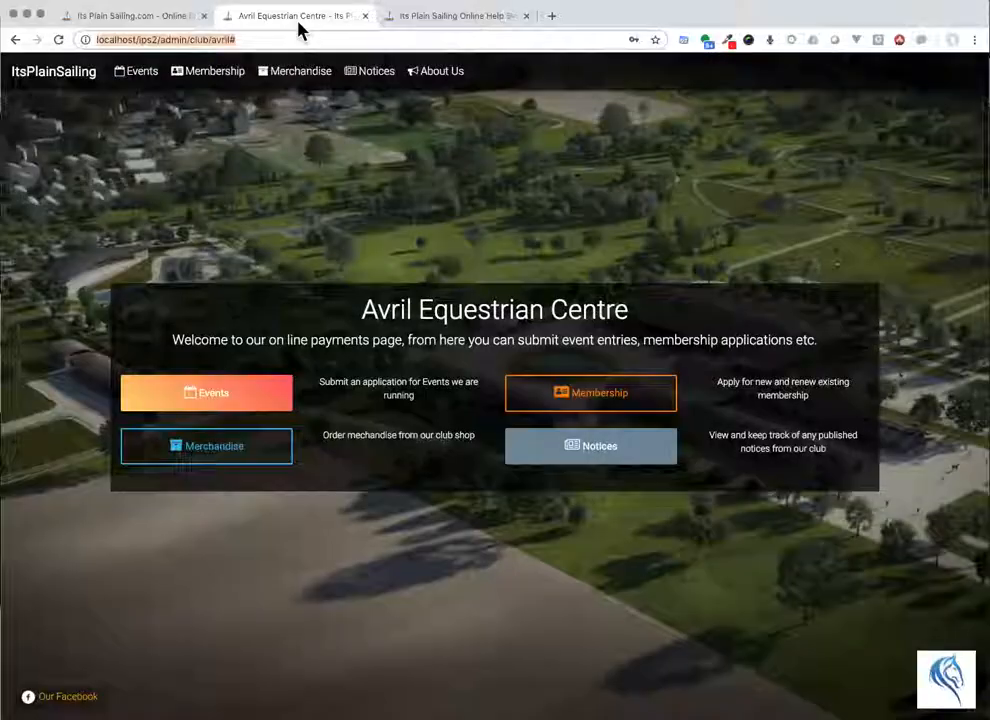
{"action": "key", "text": "super+r"}
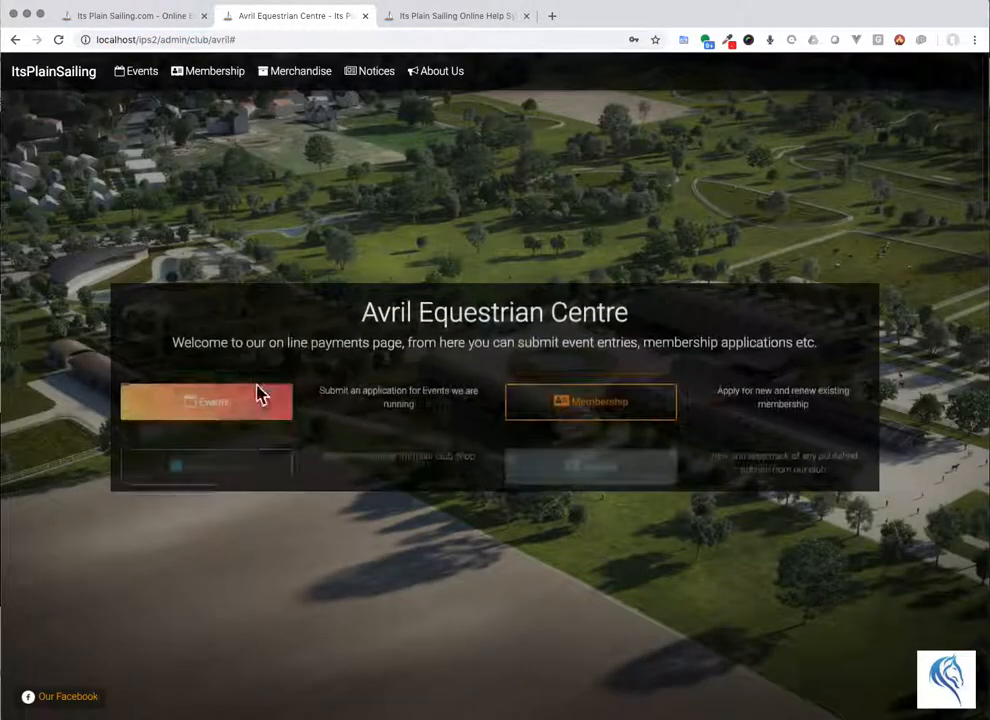
{"action": "scroll", "coordinate": [260, 393], "scroll_direction": "down", "scroll_amount": 10}
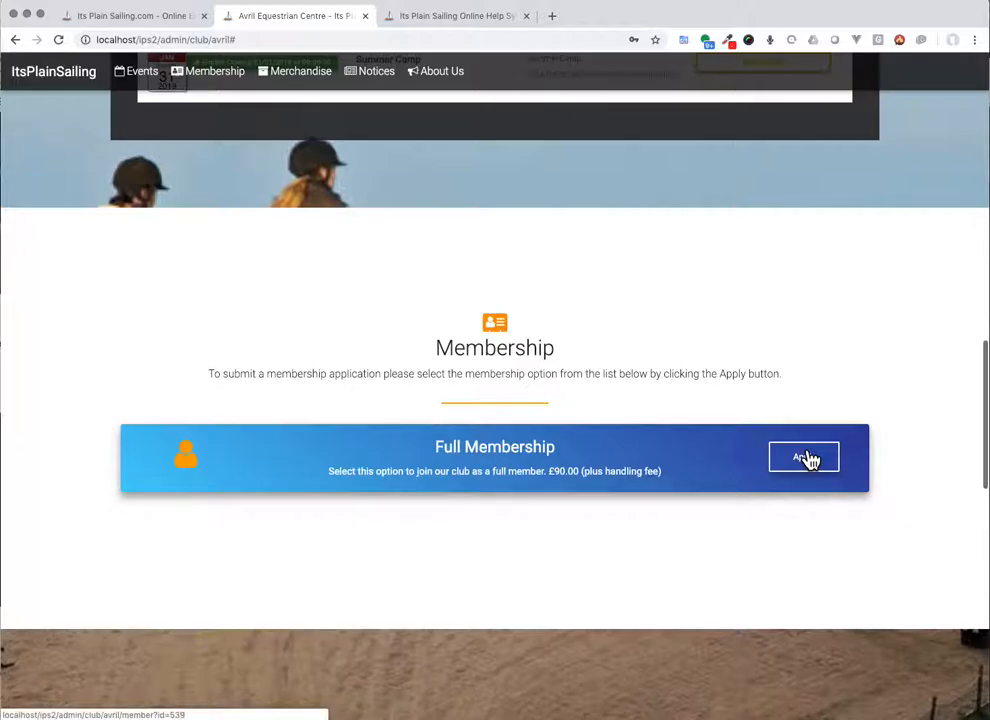
{"action": "left_click", "coordinate": [810, 460]}
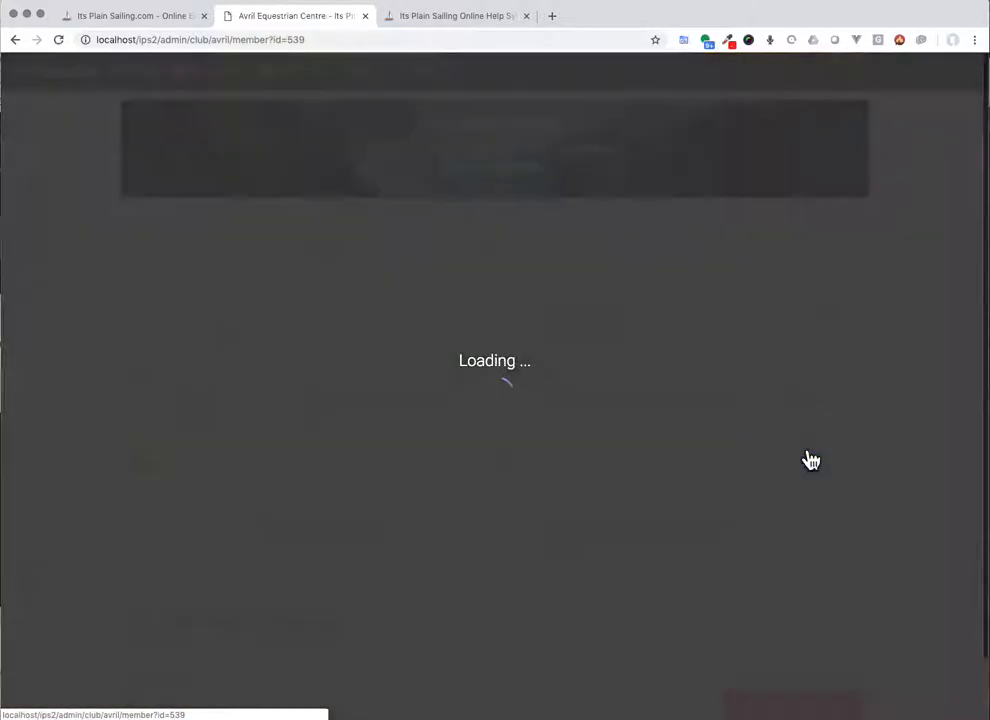
{"action": "scroll", "coordinate": [624, 390], "scroll_direction": "down", "scroll_amount": 2}
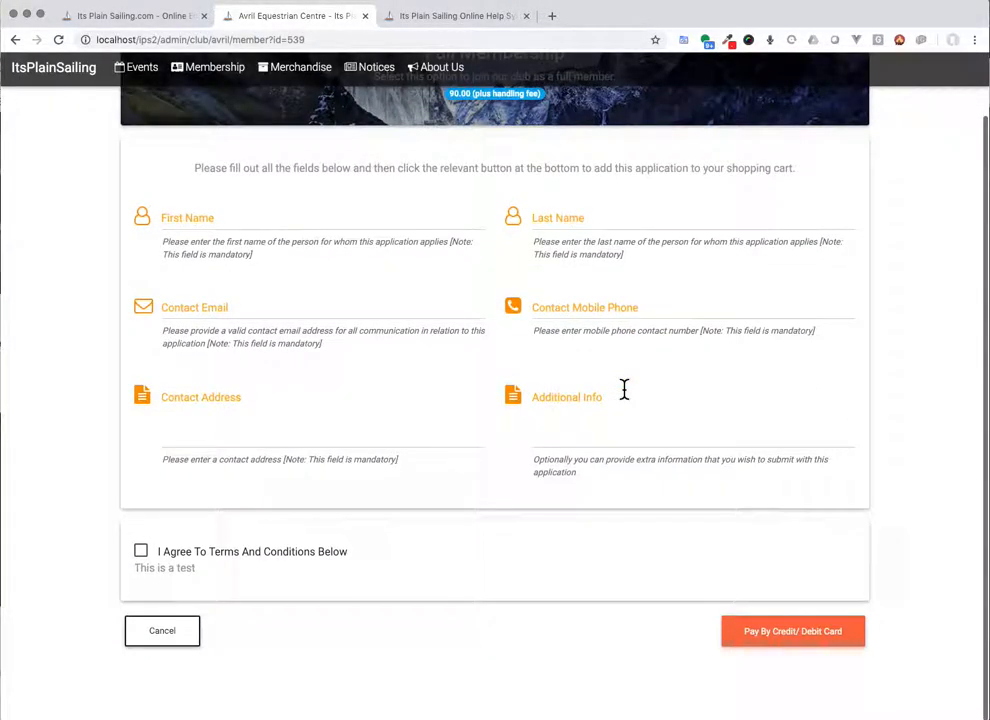
{"action": "scroll", "coordinate": [624, 390], "scroll_direction": "up", "scroll_amount": 2}
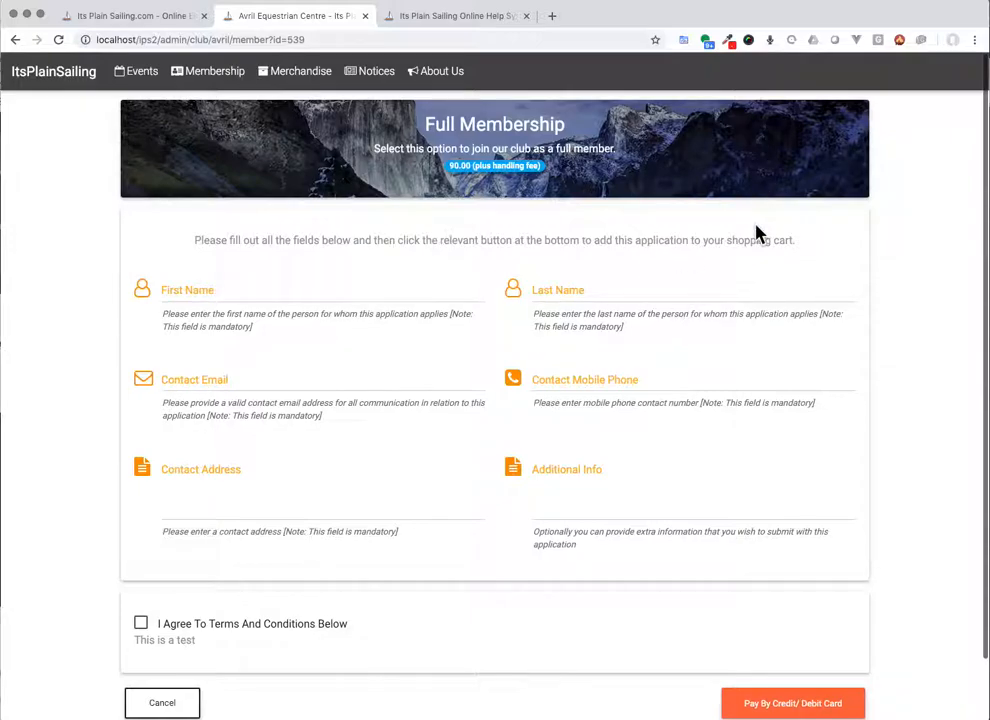
Step: Return to the admin's Membership Settings overview
{"action": "left_click", "coordinate": [160, 24]}
{"action": "scroll", "coordinate": [214, 115], "scroll_direction": "up", "scroll_amount": 10}
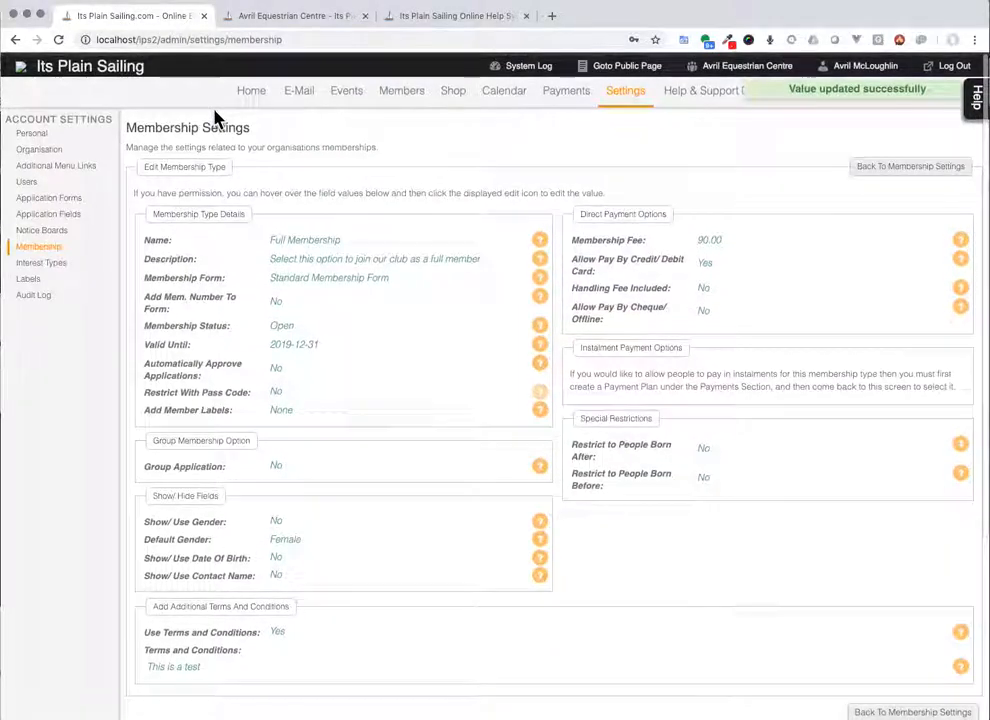
{"action": "left_click", "coordinate": [37, 248]}
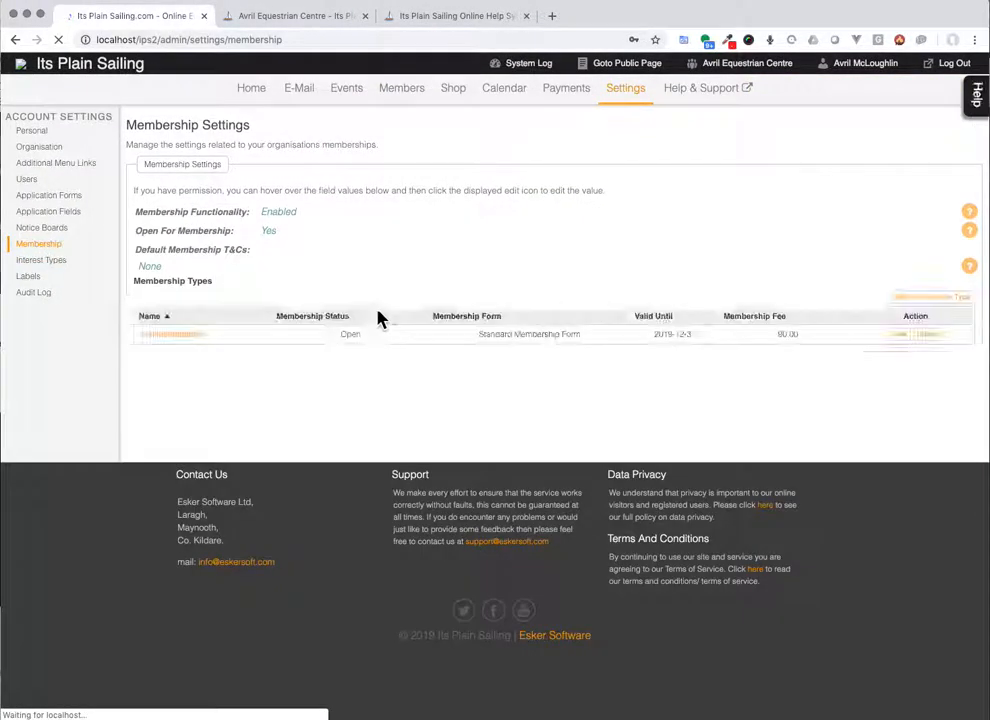